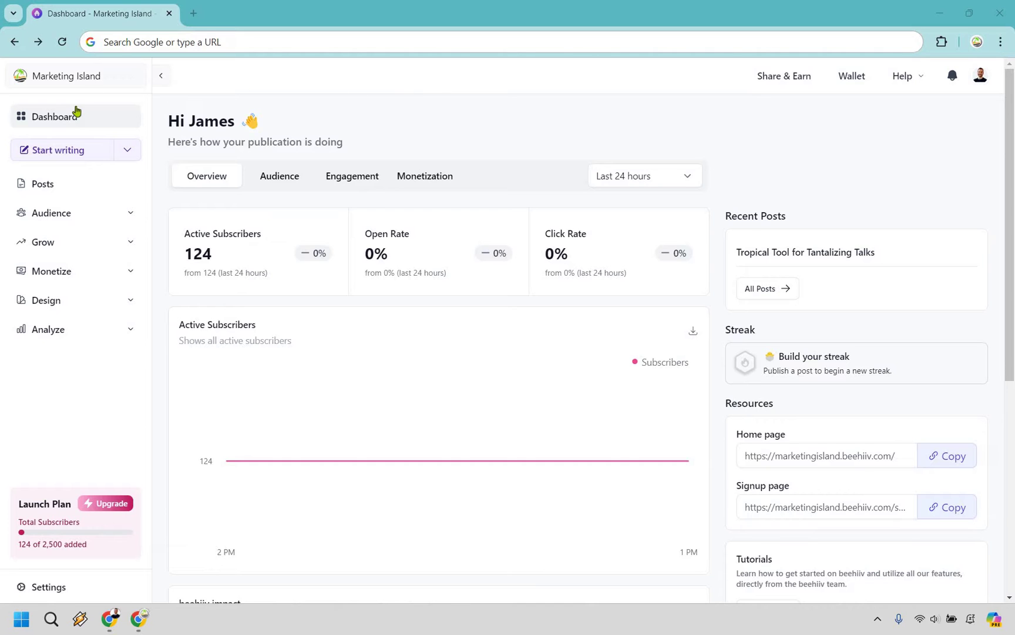
Start a new draft post from the Marketing Island dashboard.
{"action": "left_click", "coordinate": [57, 154]}
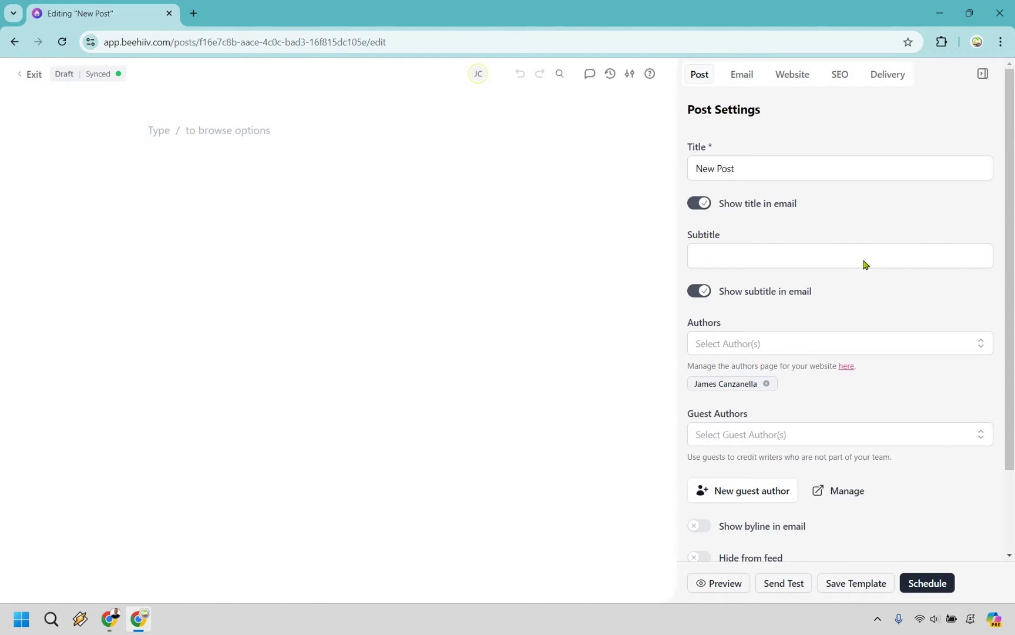
Scroll through the empty new post in the editor.
{"action": "scroll", "coordinate": [864, 265], "scroll_direction": "down", "scroll_amount": 2}
{"action": "scroll", "coordinate": [871, 265], "scroll_direction": "up", "scroll_amount": 2}
Insert the Marketing Island logo image from the library at the top, leaving an empty line below.
{"action": "type", "text": "/"}
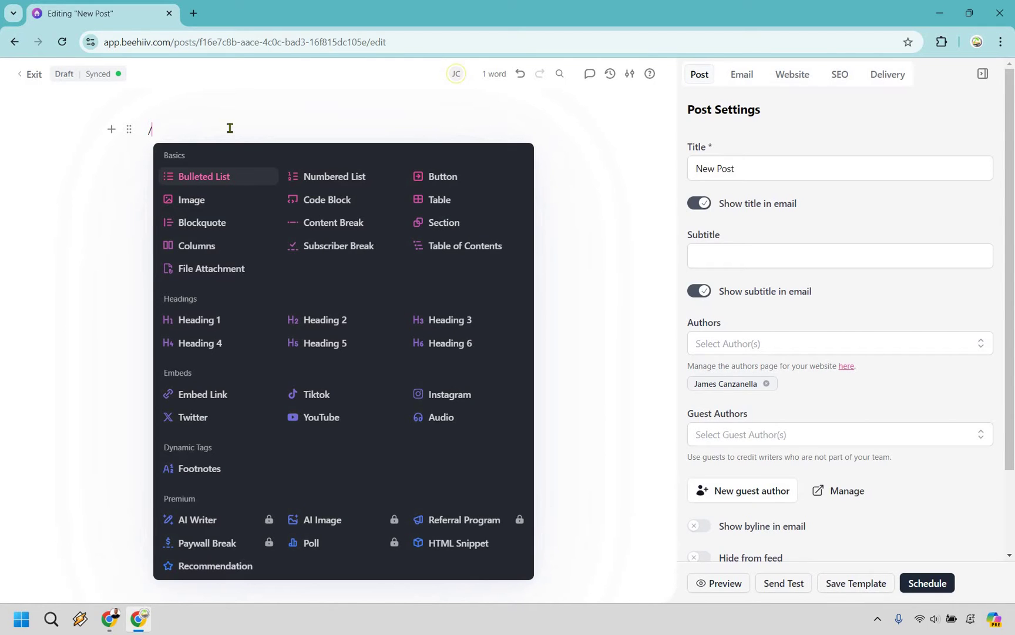
{"action": "key", "text": "BackSpace"}
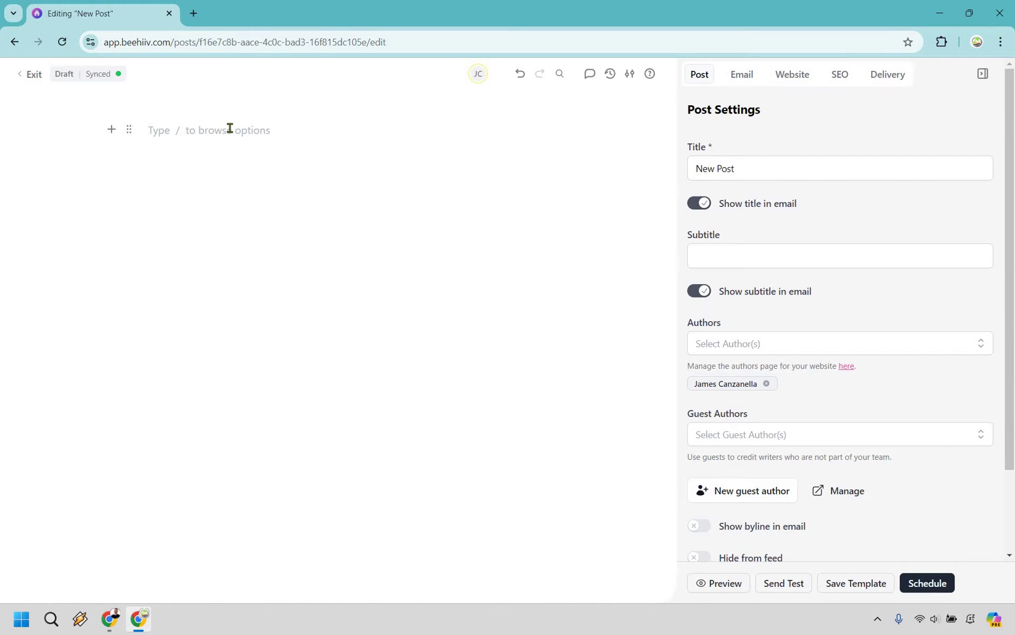
{"action": "type", "text": "/"}
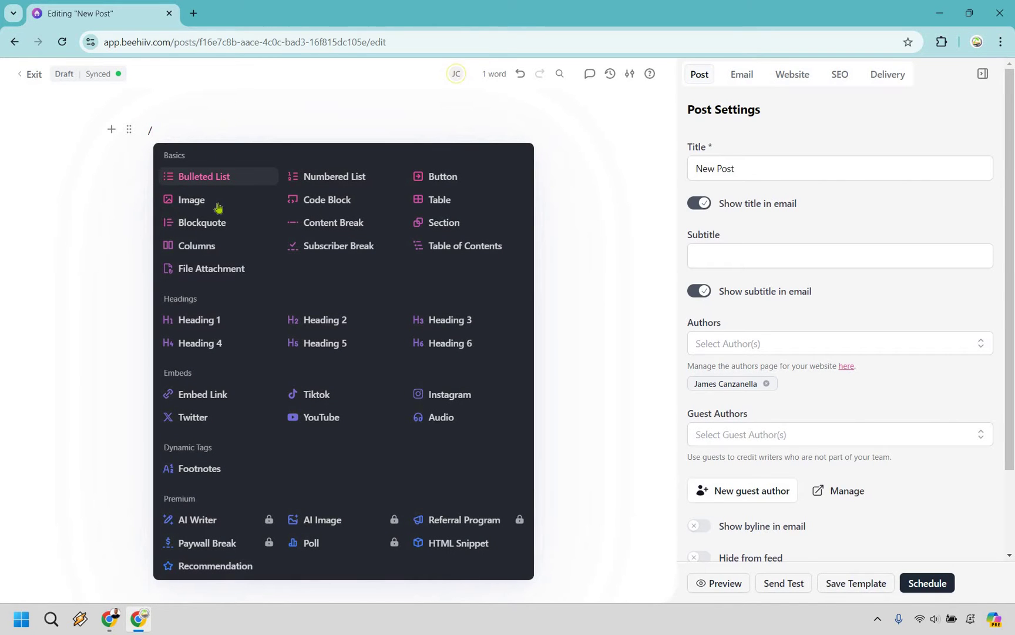
{"action": "key", "text": "Return"}
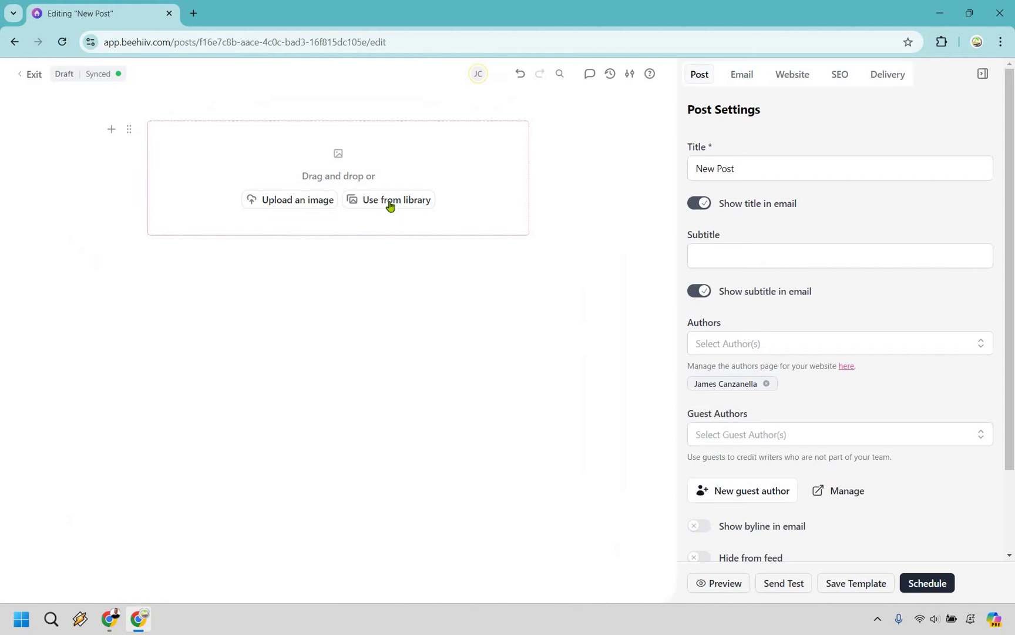
{"action": "left_click", "coordinate": [390, 206]}
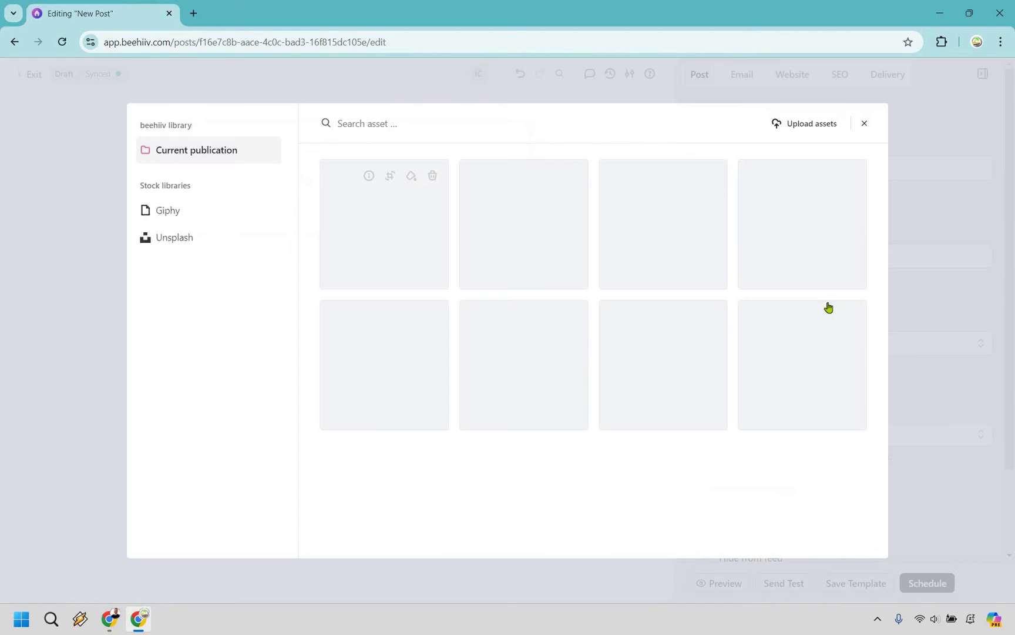
{"action": "left_click", "coordinate": [821, 372]}
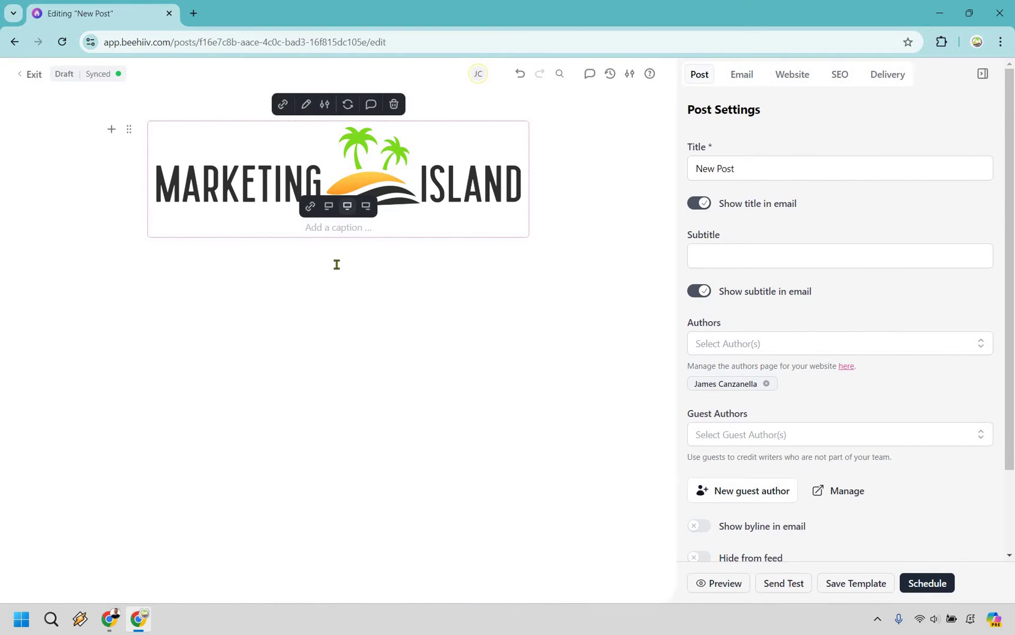
{"action": "left_click", "coordinate": [334, 281]}
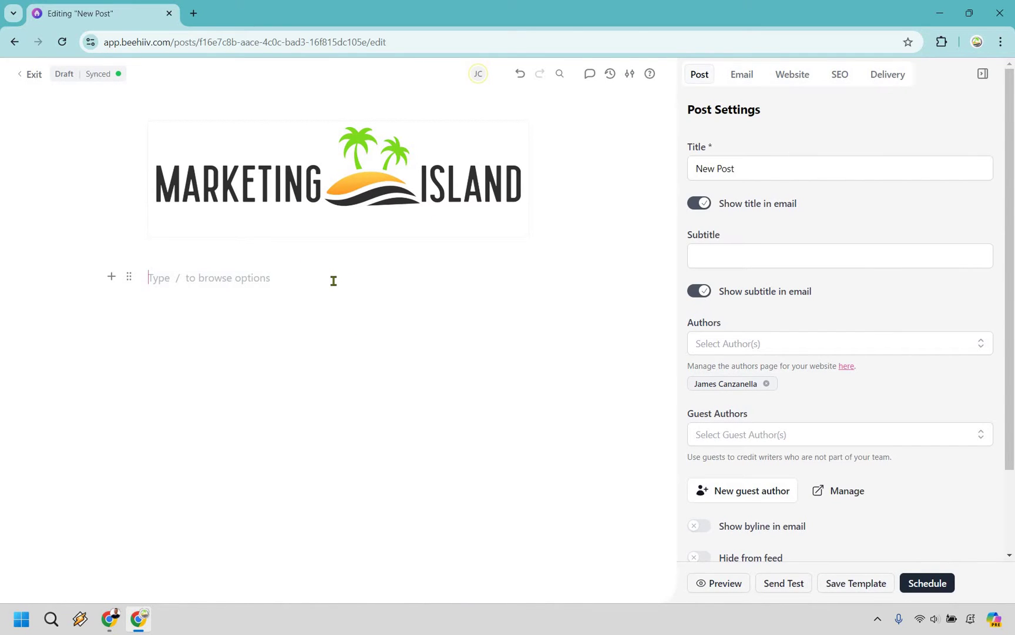
Type an 'Introduction' placeholder, then replace it with the pasted three-paragraph welcome text.
{"action": "type", "text": "Introduction"}
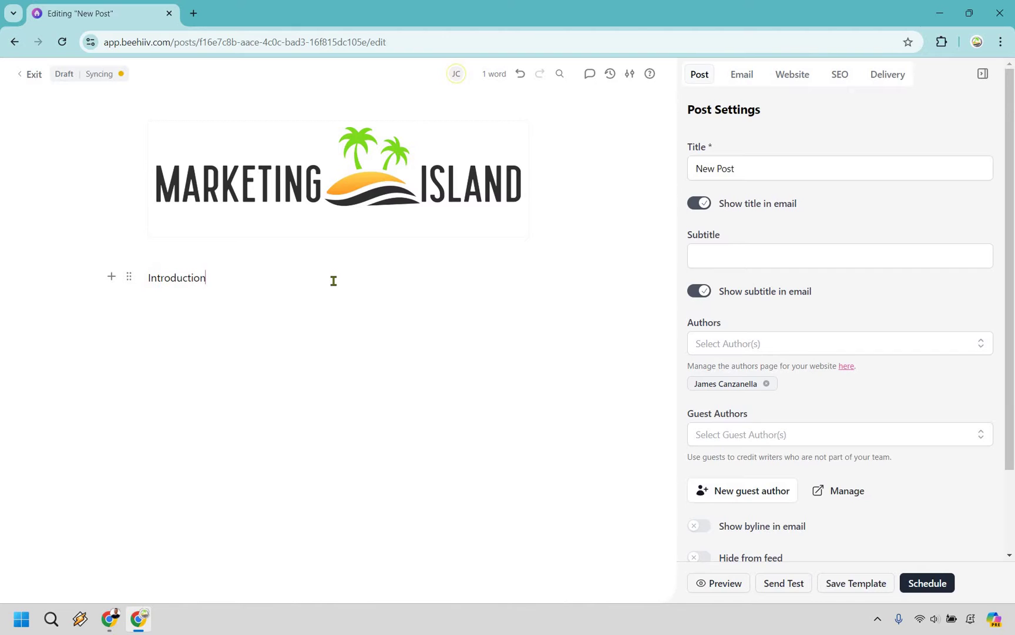
{"action": "type", "text": " ("}
{"action": "key", "text": "BackSpace"}
{"action": "key", "text": "BackSpace"}
{"action": "key", "text": "shift+Home"}
{"action": "type", "text": "Welcome to this week’s edition of the [Newsletter Name]! I’m excited to have you here, and I hope you're ready to dive into some actionable strategies and insights designed to help you grow your digital business.  In today’s newsletter, we’re going to cover some valuable tips on [key topic] and how you can apply it to take your affiliate marketing to the next level. Plus, I'll give you a sneak peek into the upcoming webinar, where we’ll deep-dive into [specific webinar topic]—so if you're serious about [goal], this is one you won't want to miss!  Let’s get started!"}
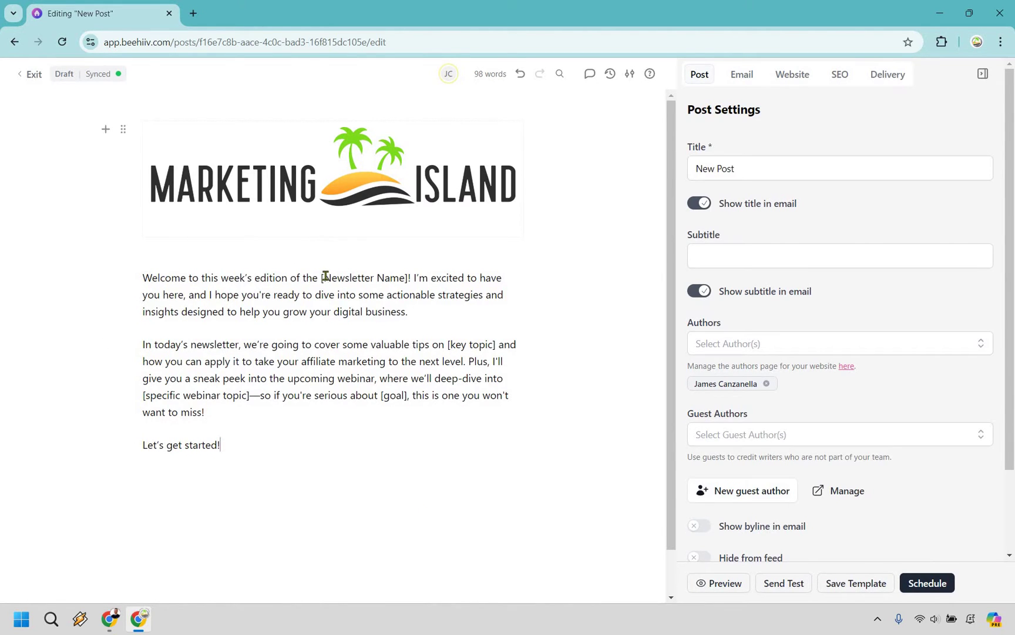
Delete the 'I'm excited…business.' sentence, break before 'Plus,', and remove 'Let's get started!'.
{"action": "left_click_drag", "start_coordinate": [321, 279], "coordinate": [400, 280]}
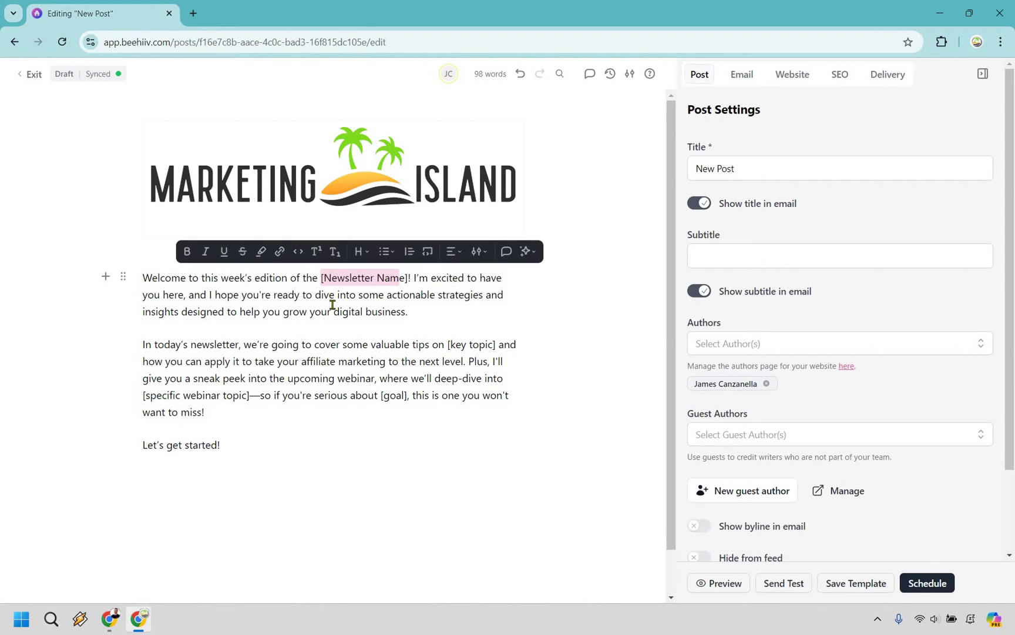
{"action": "left_click", "coordinate": [422, 312]}
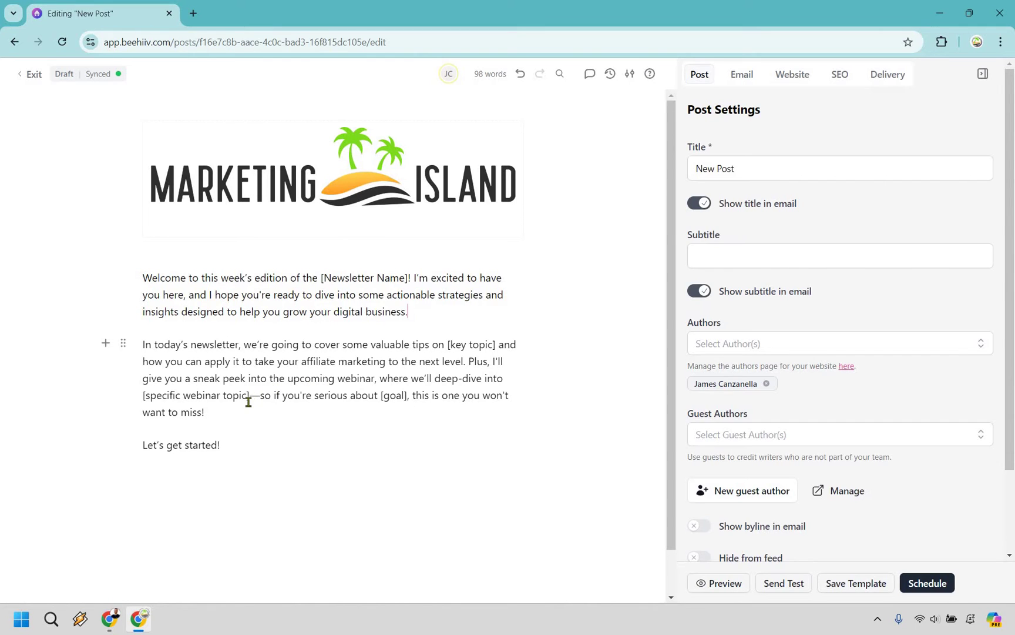
{"action": "left_click", "coordinate": [242, 447]}
{"action": "left_click_drag", "start_coordinate": [421, 306], "coordinate": [415, 279]}
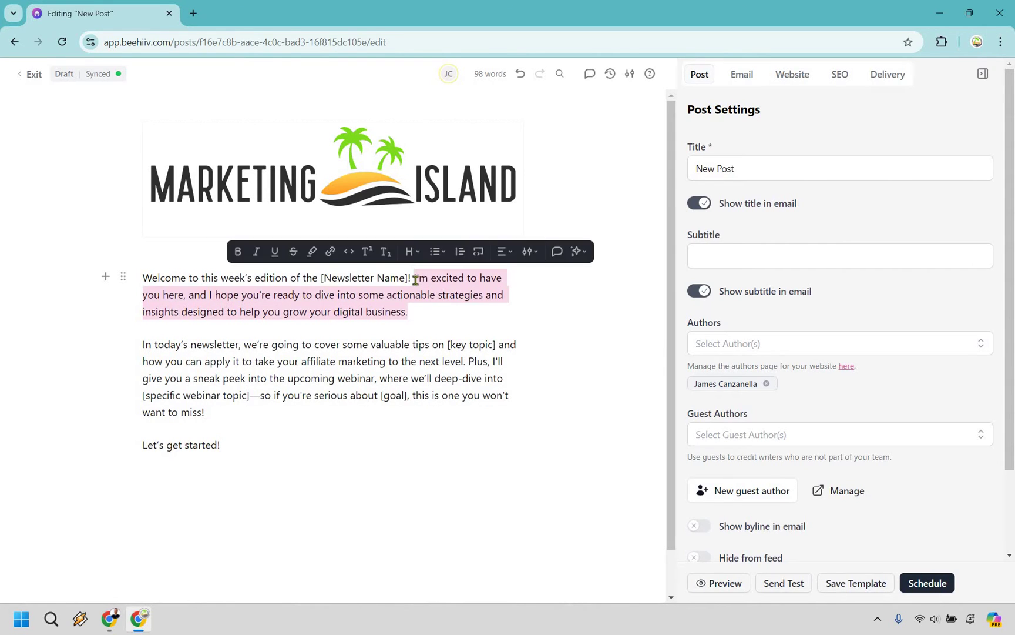
{"action": "key", "text": "BackSpace"}
{"action": "key", "text": "Delete"}
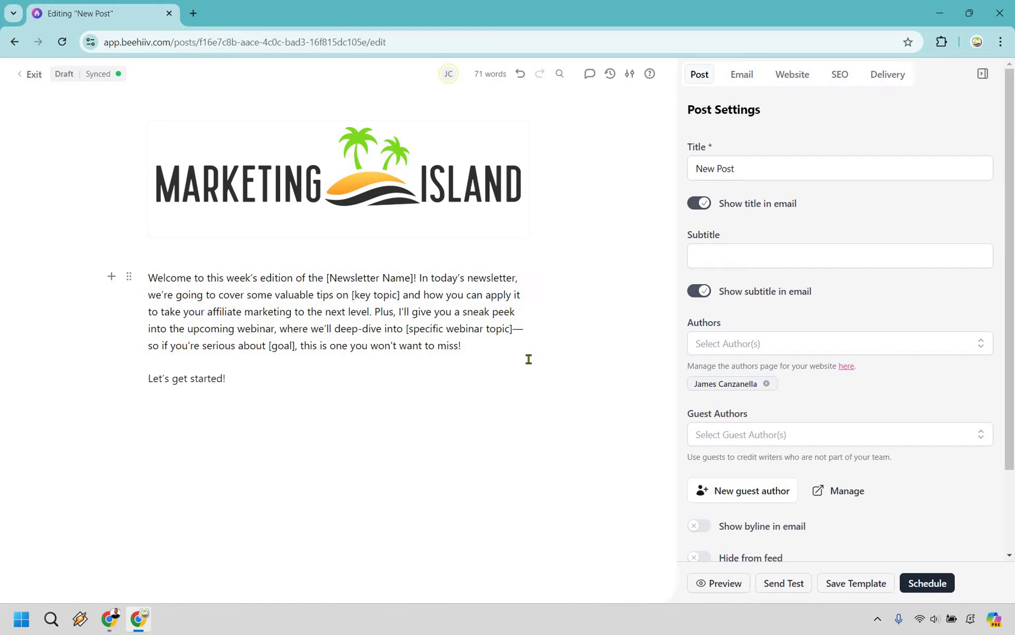
{"action": "key", "text": "Return"}
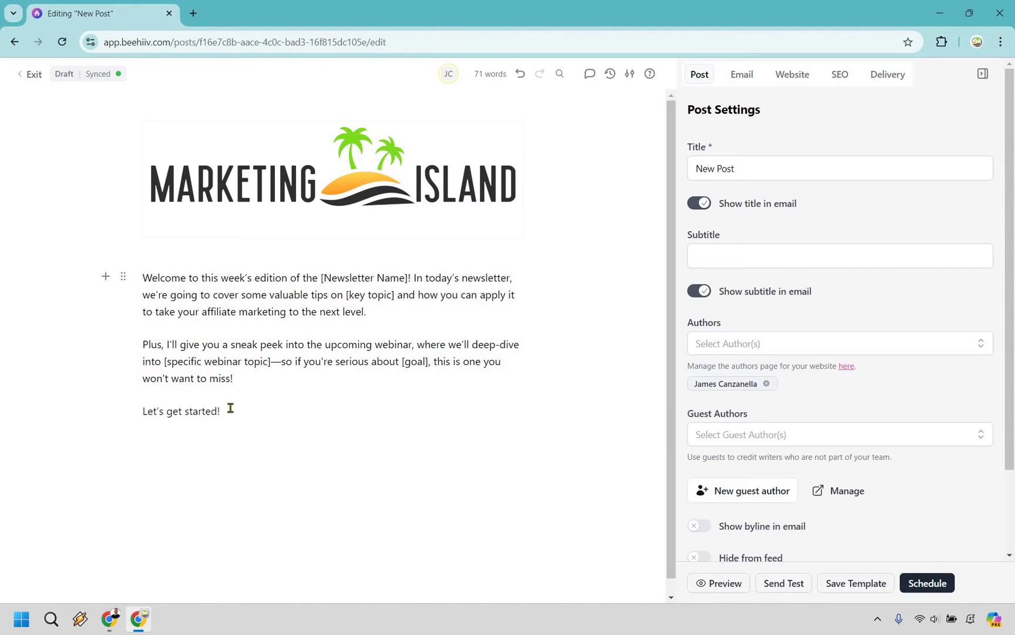
{"action": "key", "text": "shift+Home"}
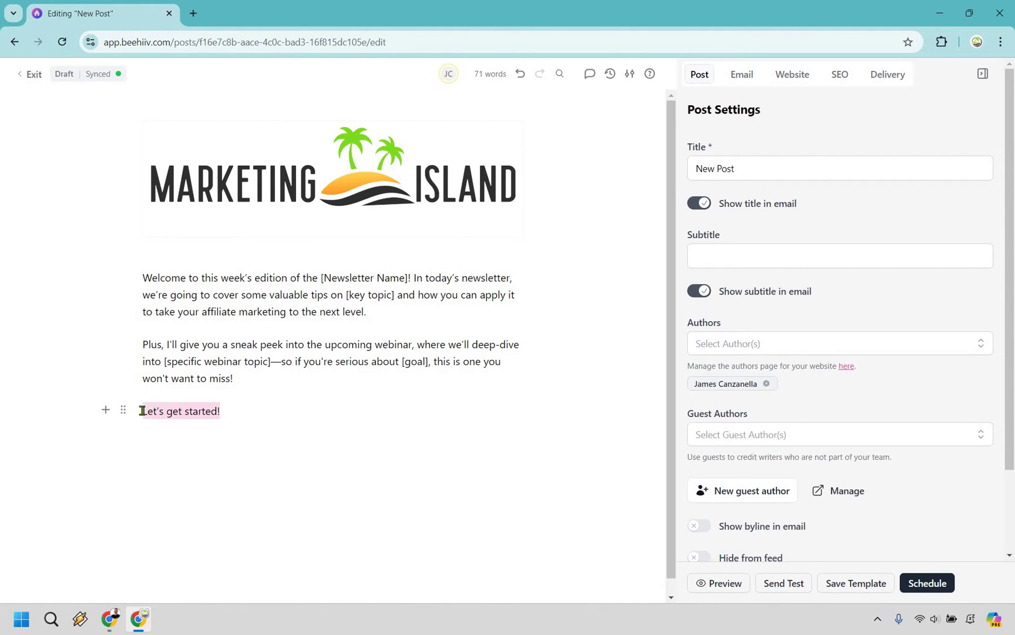
{"action": "key", "text": "BackSpace"}
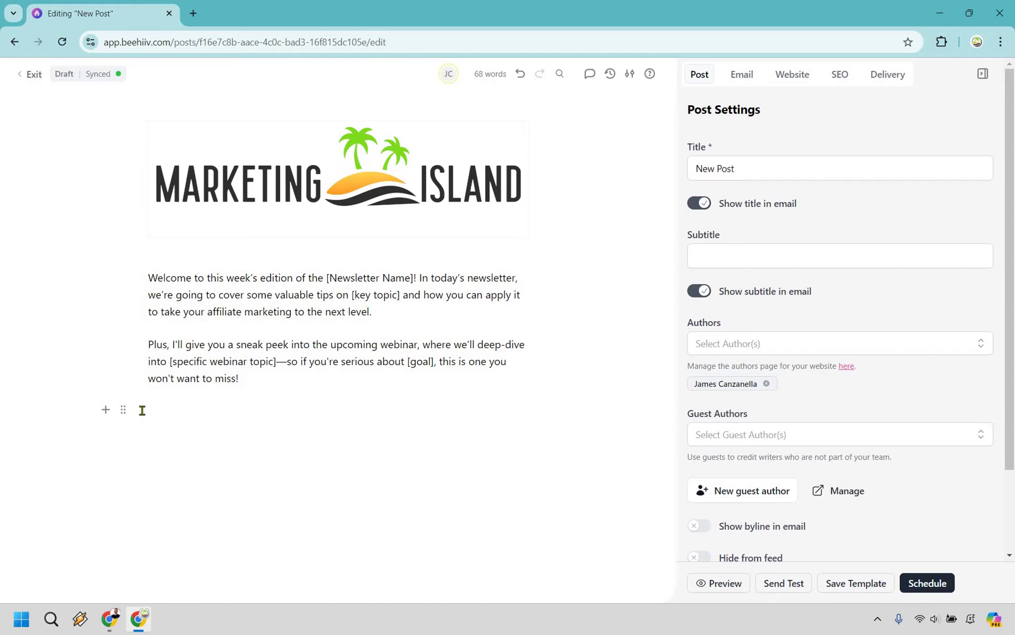
Insert a content break divider after the introduction.
{"action": "type", "text": "/"}
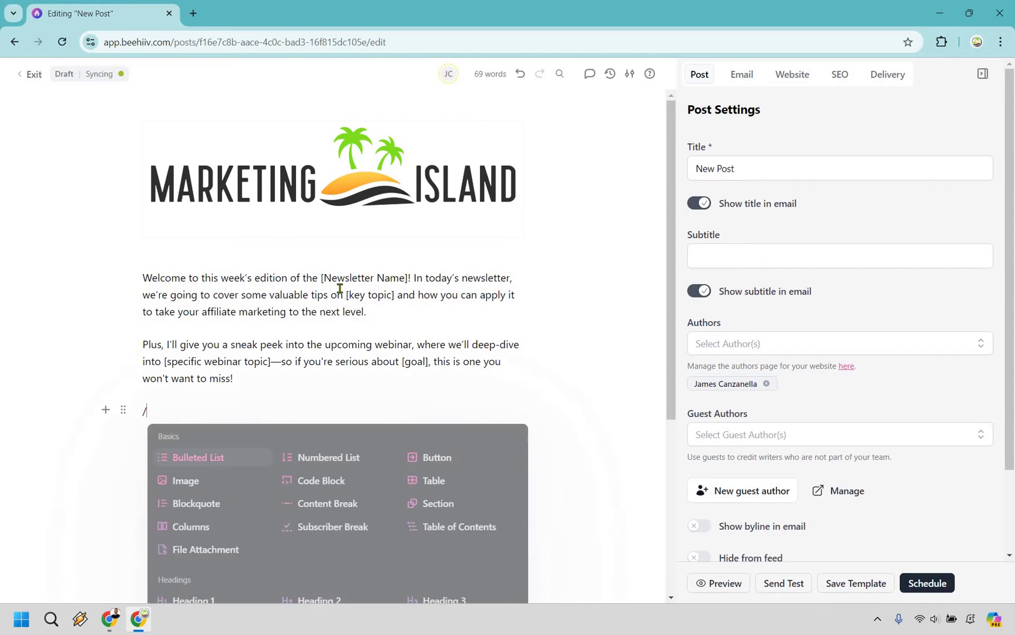
{"action": "scroll", "coordinate": [352, 416], "scroll_direction": "down", "scroll_amount": 1}
{"action": "key", "text": "Down"}
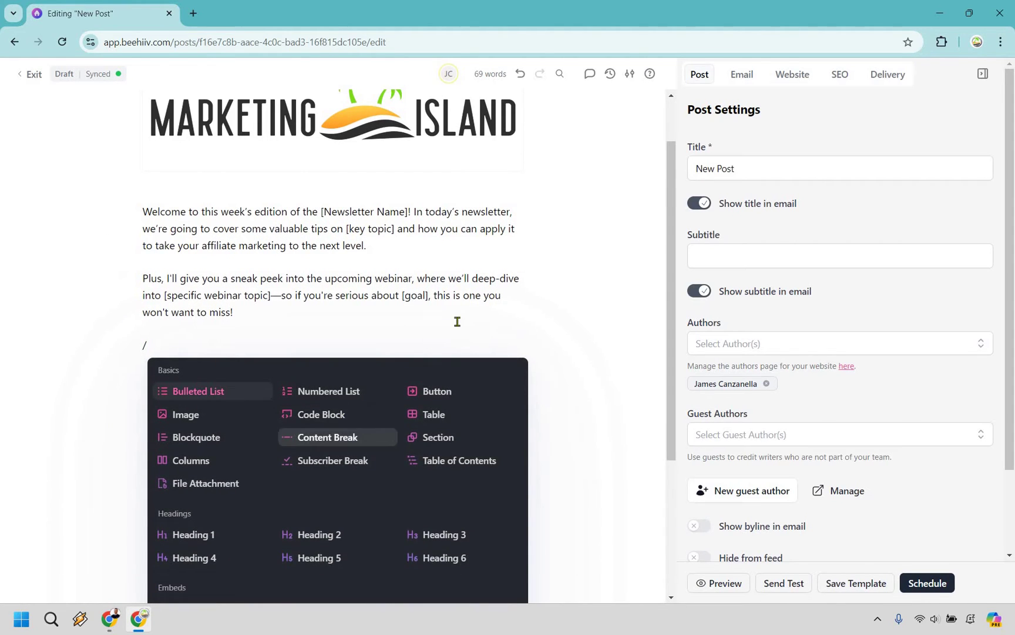
{"action": "key", "text": "Return"}
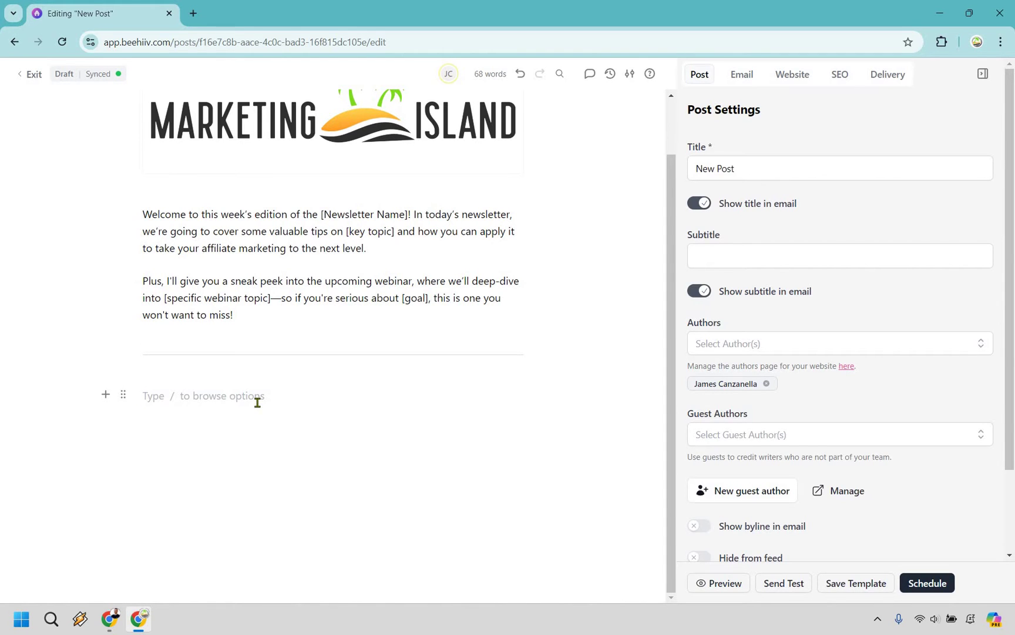
{"action": "scroll", "coordinate": [257, 403], "scroll_direction": "up", "scroll_amount": 1}
{"action": "scroll", "coordinate": [257, 403], "scroll_direction": "down", "scroll_amount": 1}
Add a 'Webinars' Heading 2 below the divider.
{"action": "type", "text": "/"}
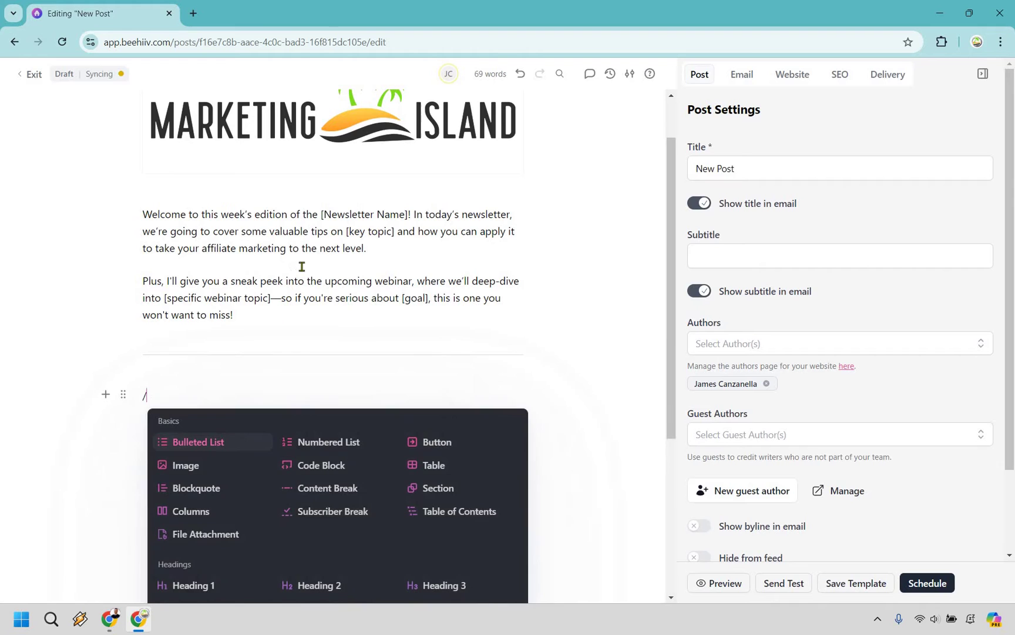
{"action": "scroll", "coordinate": [282, 453], "scroll_direction": "down", "scroll_amount": 2}
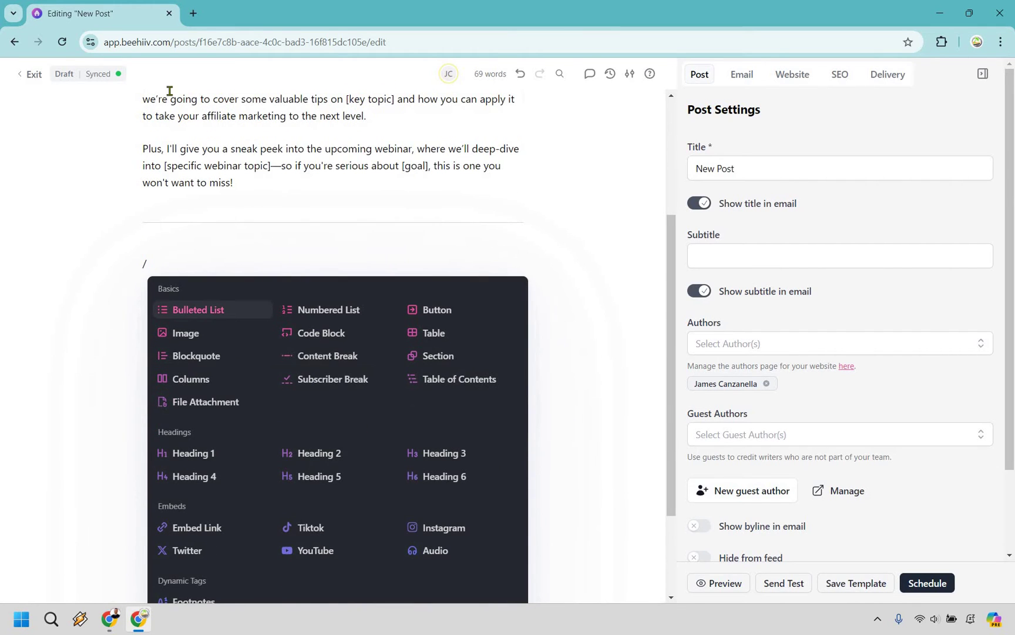
{"action": "scroll", "coordinate": [320, 168], "scroll_direction": "up", "scroll_amount": 3}
{"action": "scroll", "coordinate": [334, 353], "scroll_direction": "down", "scroll_amount": 3}
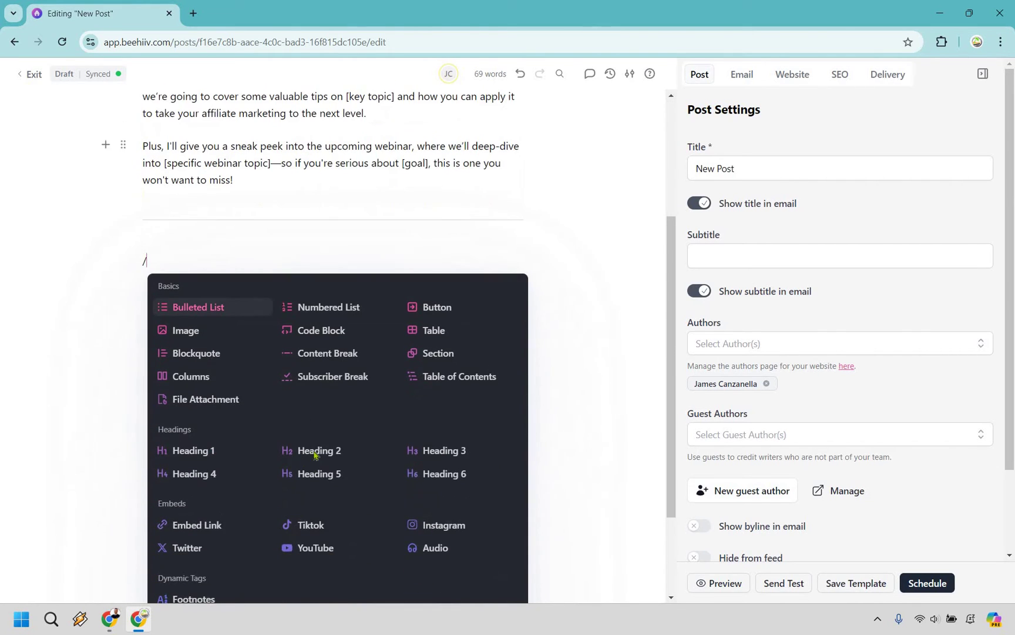
{"action": "key", "text": "Return"}
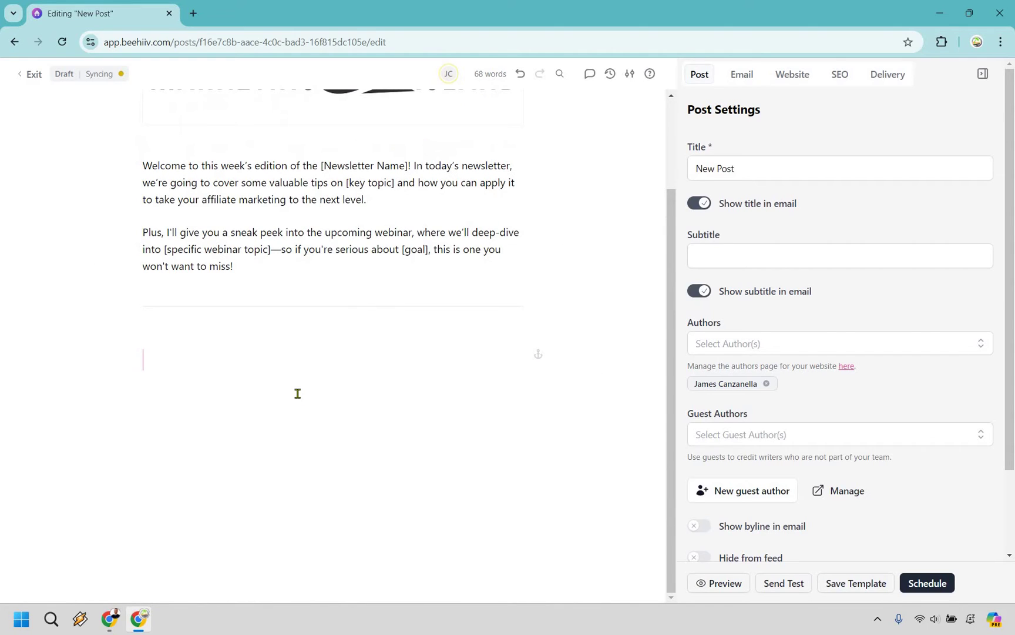
{"action": "type", "text": "Webinars"}
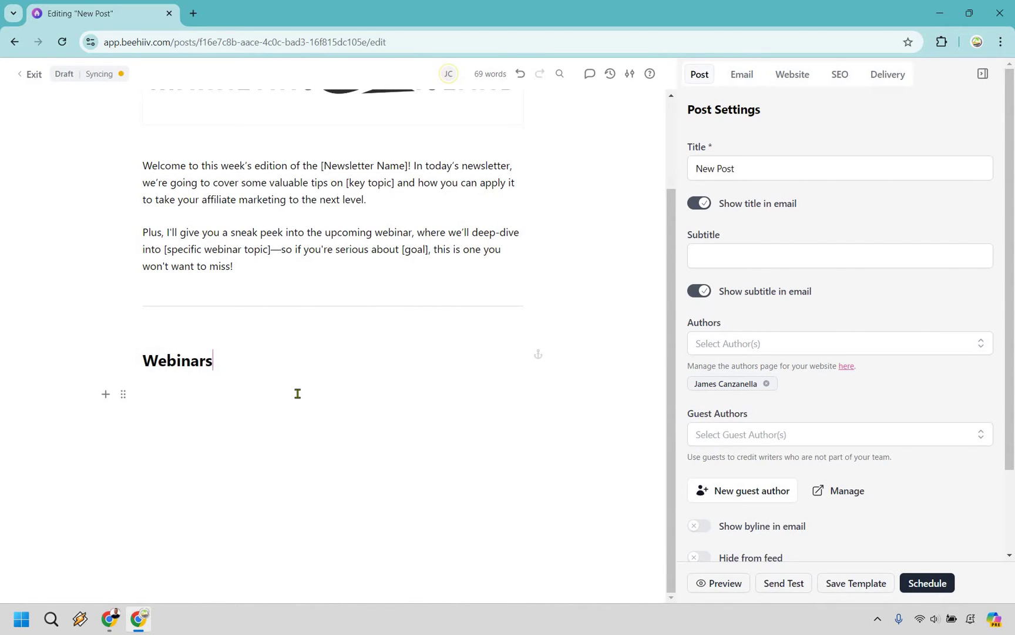
{"action": "key", "text": "Return"}
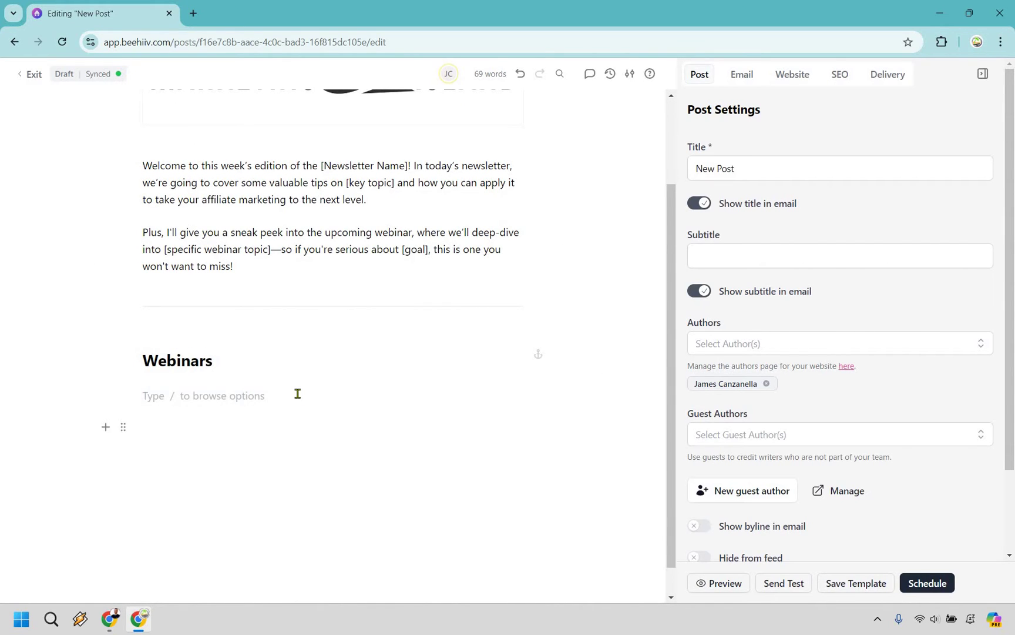
{"action": "type", "text": "/"}
{"action": "scroll", "coordinate": [235, 384], "scroll_direction": "down", "scroll_amount": 1}
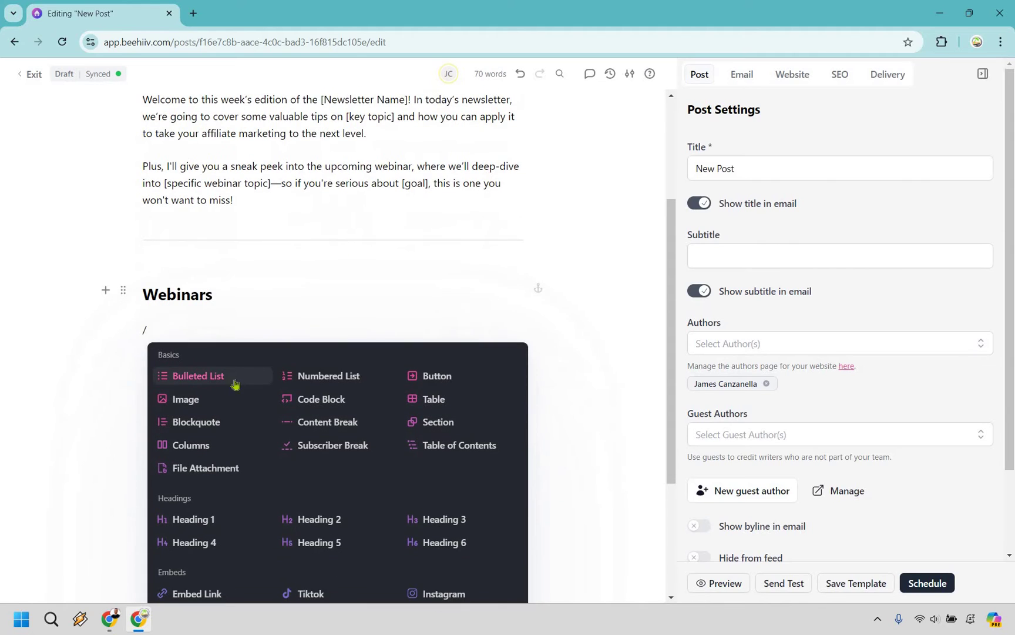
Insert the dolphin island image from the library under Webinars, with a text line below.
{"action": "left_click", "coordinate": [189, 404]}
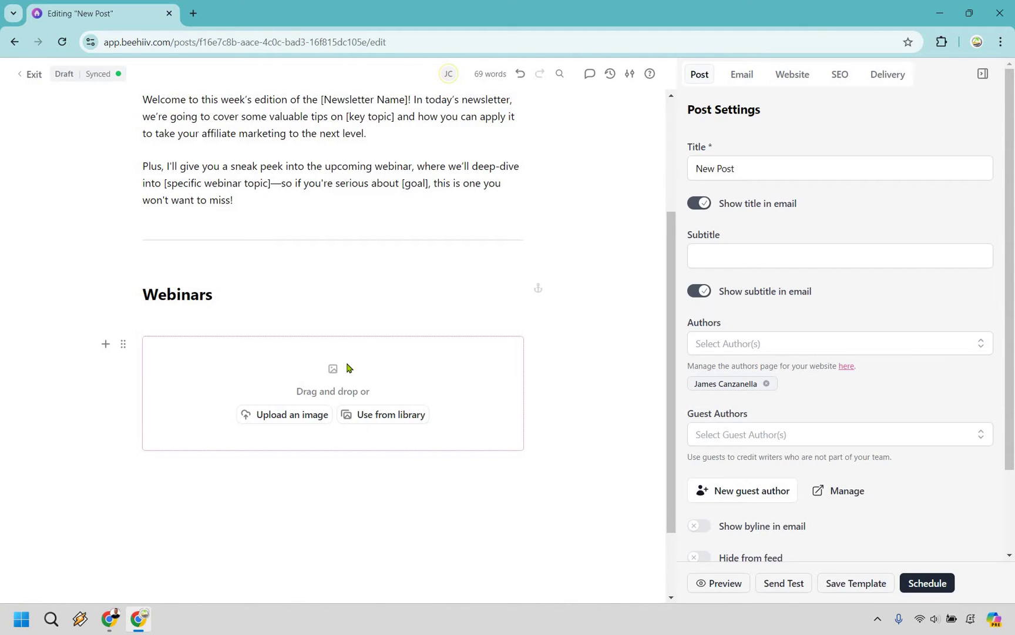
{"action": "left_click", "coordinate": [405, 414]}
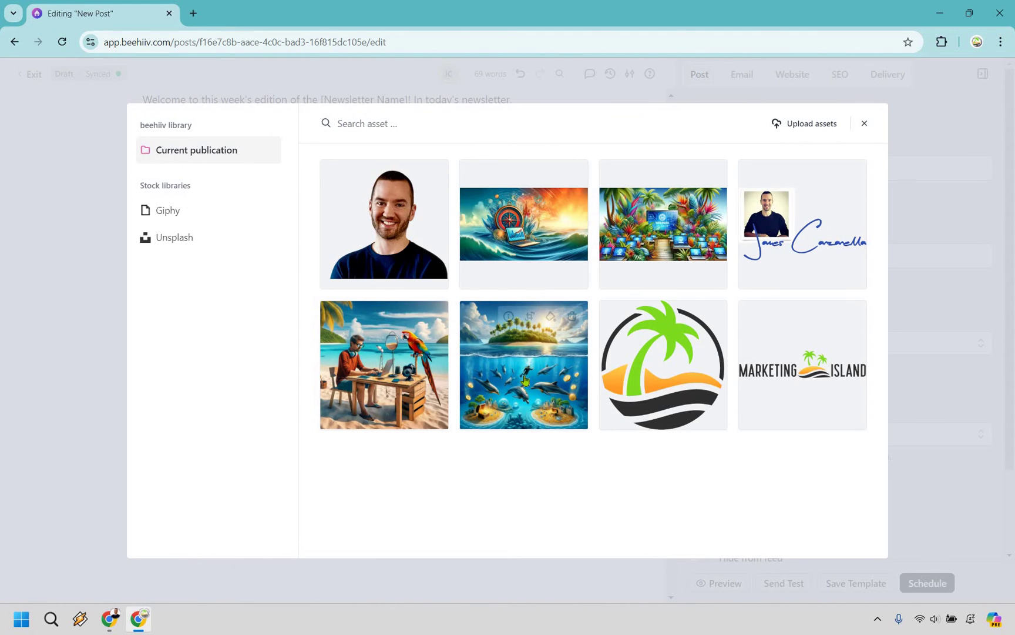
{"action": "left_click", "coordinate": [539, 320]}
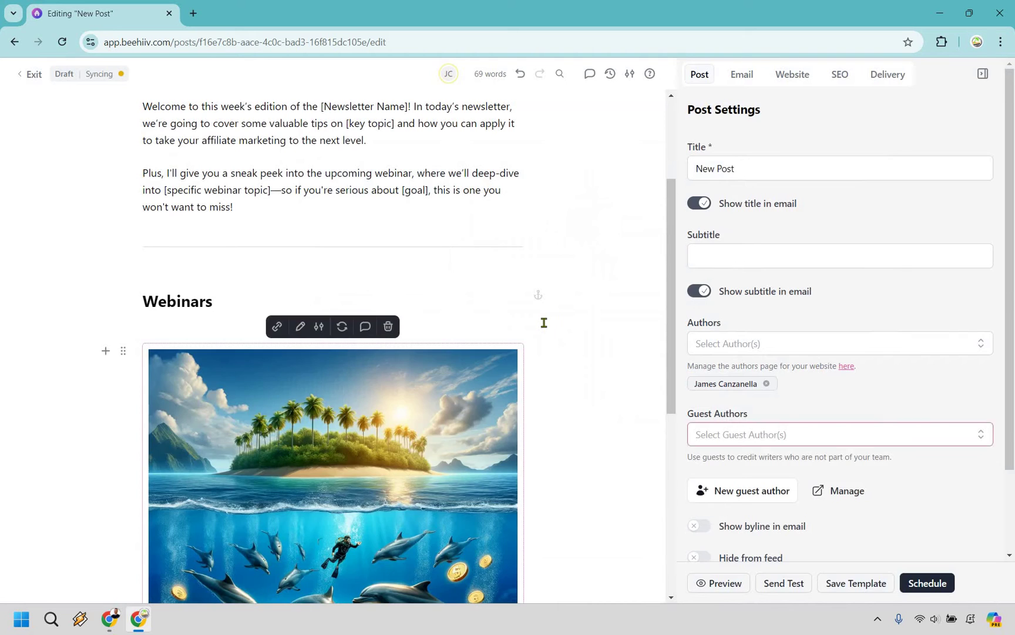
{"action": "scroll", "coordinate": [543, 323], "scroll_direction": "down", "scroll_amount": 2}
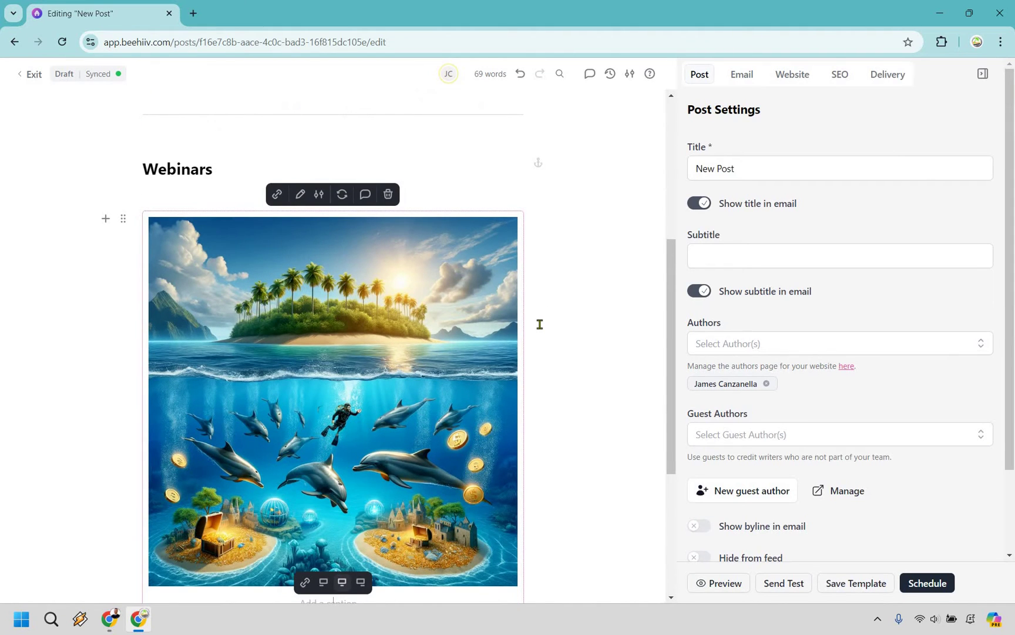
{"action": "scroll", "coordinate": [355, 518], "scroll_direction": "down", "scroll_amount": 2}
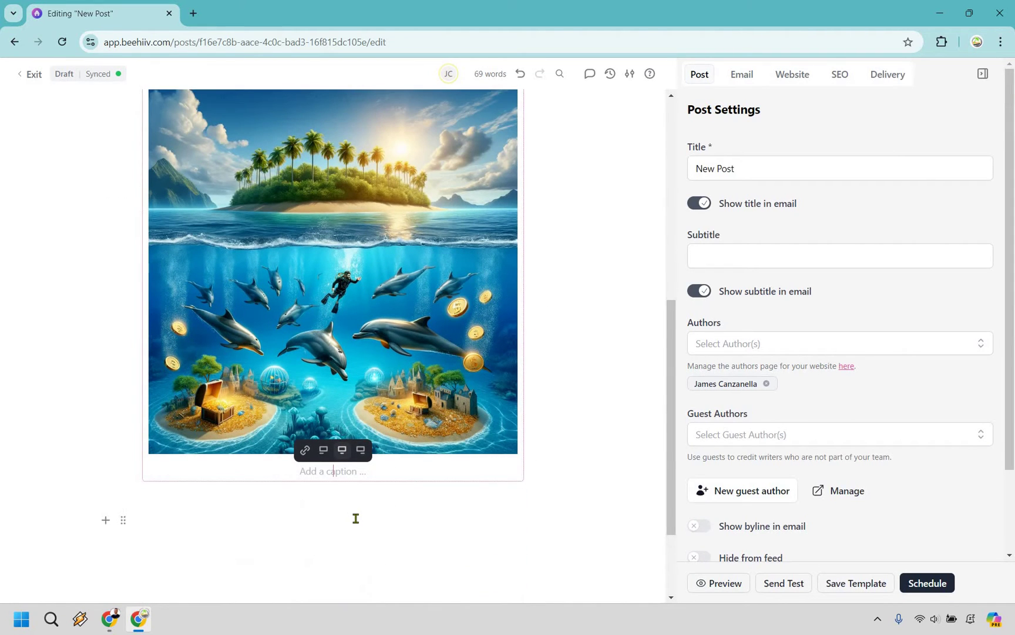
{"action": "left_click", "coordinate": [356, 518]}
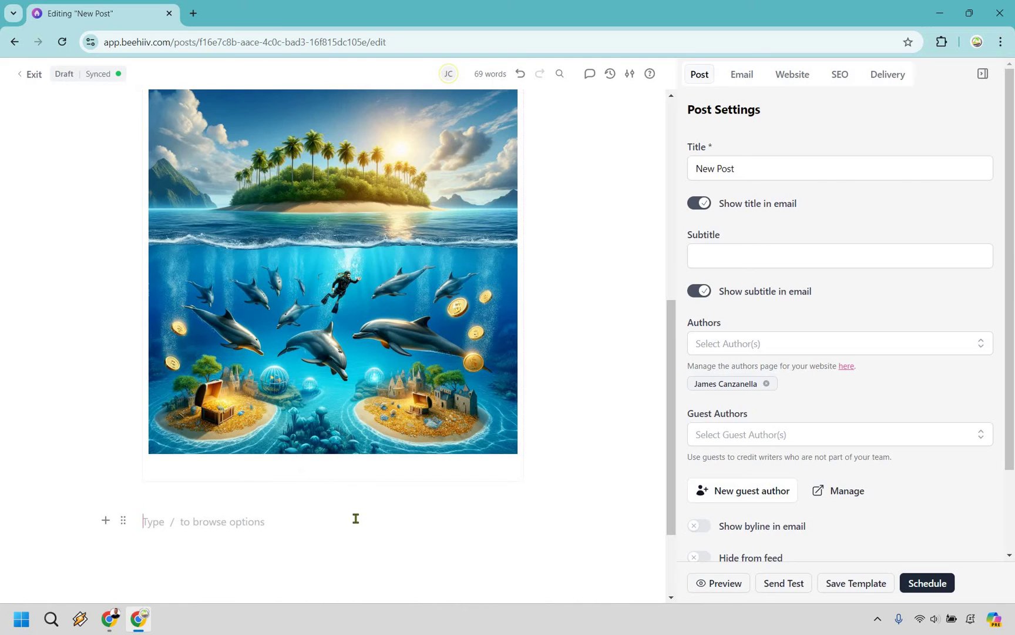
Type the line 'Add more text' below the image.
{"action": "type", "text": "Add more text"}
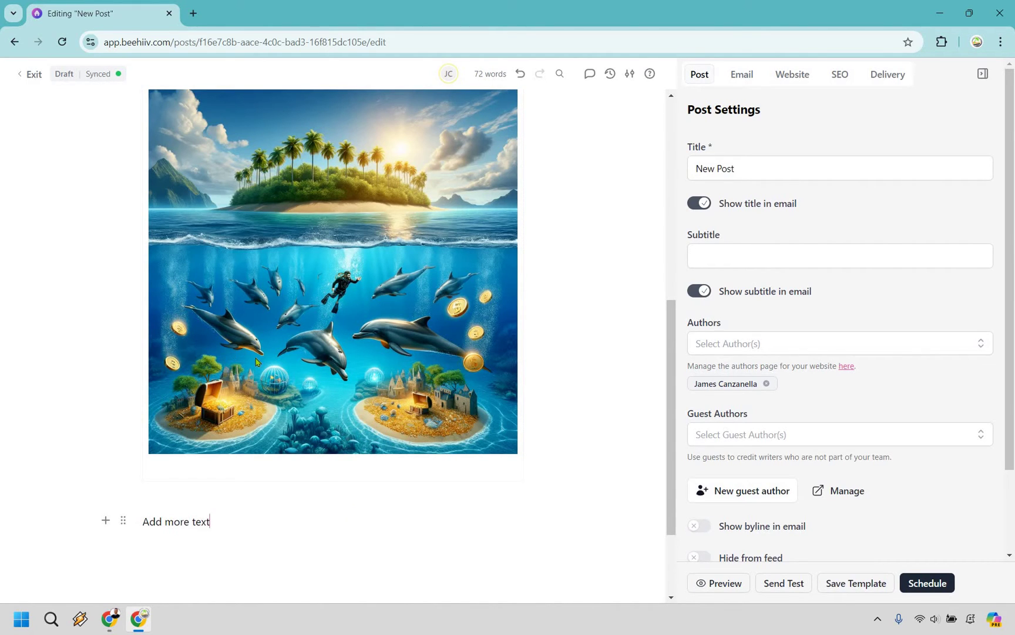
{"action": "scroll", "coordinate": [256, 361], "scroll_direction": "up", "scroll_amount": 2}
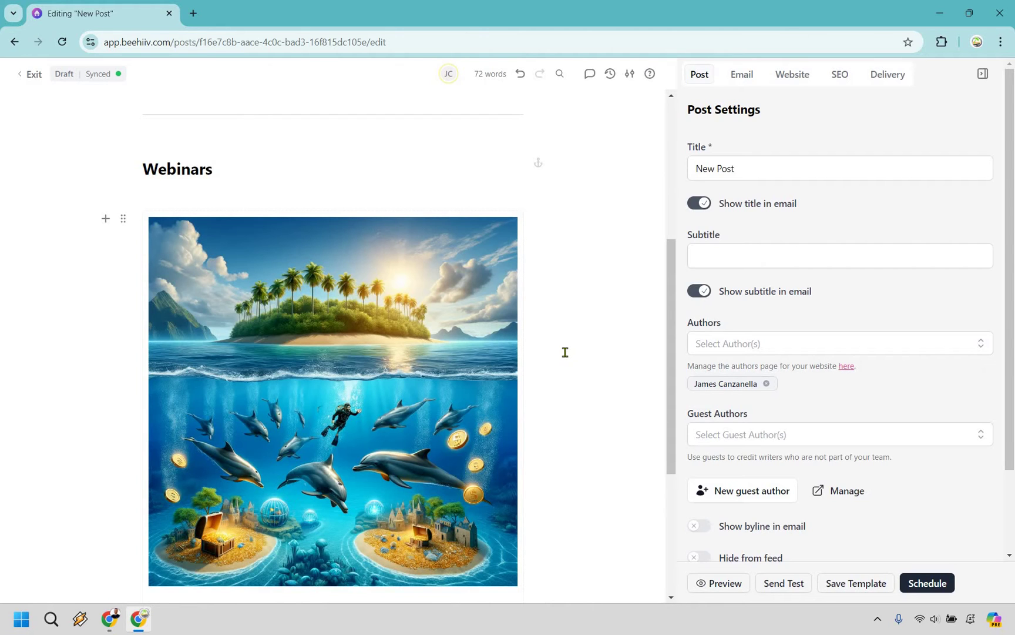
{"action": "scroll", "coordinate": [264, 393], "scroll_direction": "down", "scroll_amount": 4}
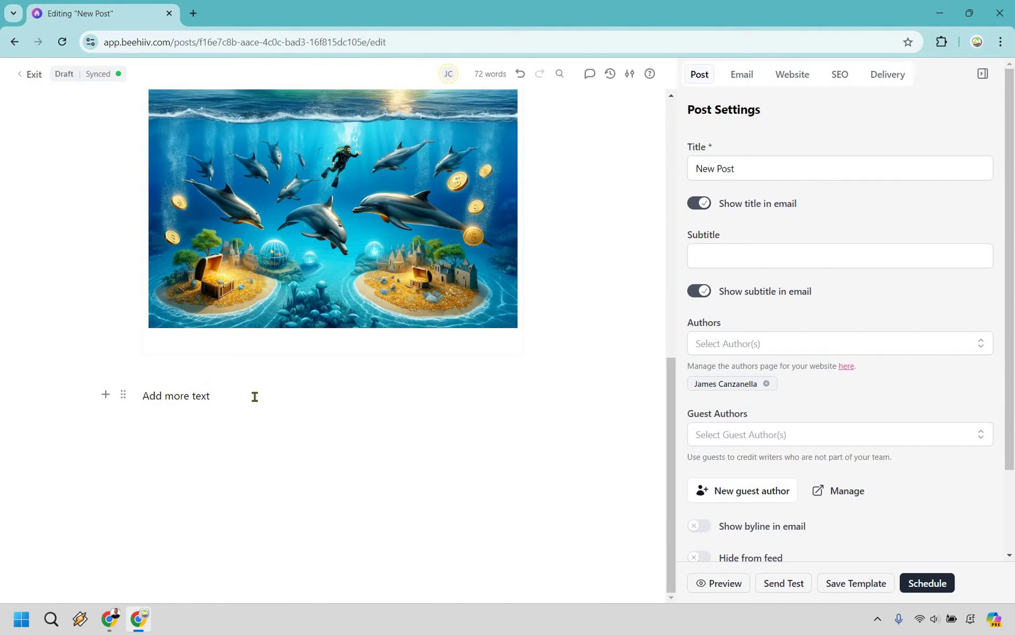
{"action": "key", "text": "Return"}
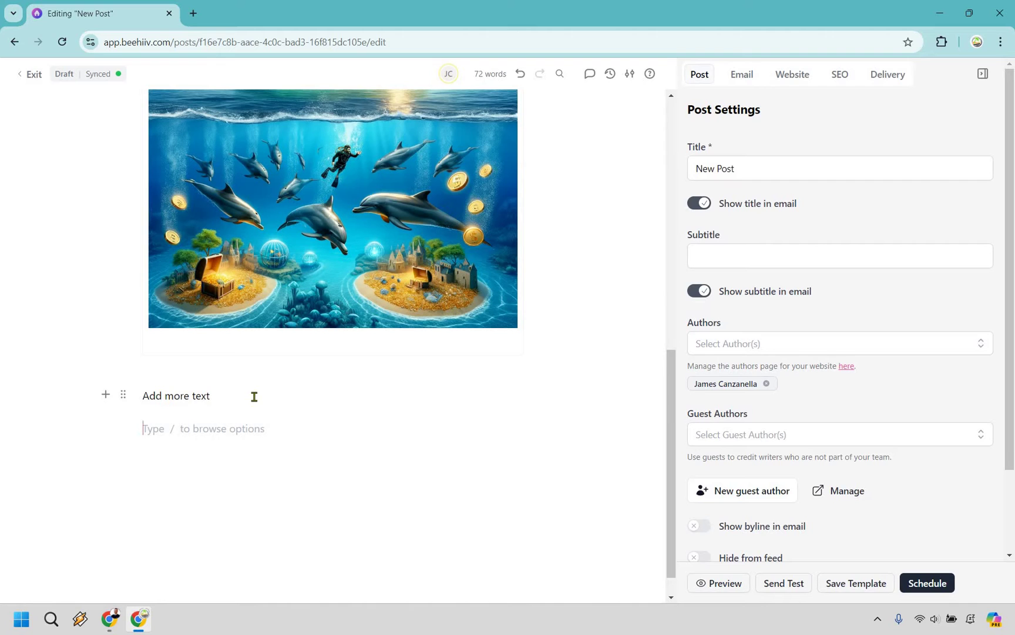
Add a bulleted list with items Benefit 1, Benefit 2, Benefit 3 and Benefit 4.
{"action": "type", "text": "/"}
{"action": "scroll", "coordinate": [206, 402], "scroll_direction": "down", "scroll_amount": 1}
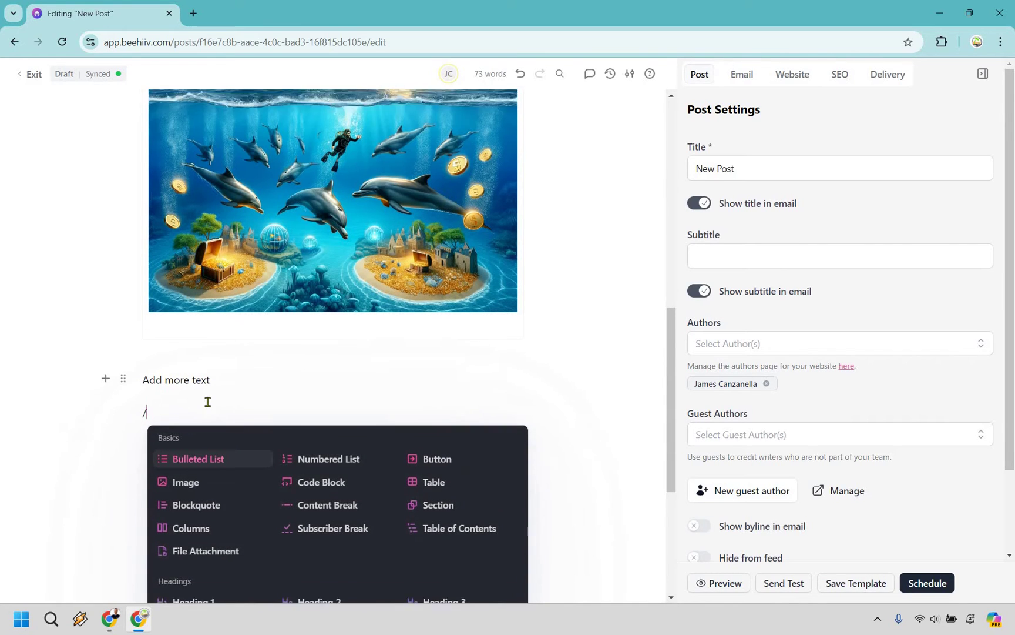
{"action": "key", "text": "Return"}
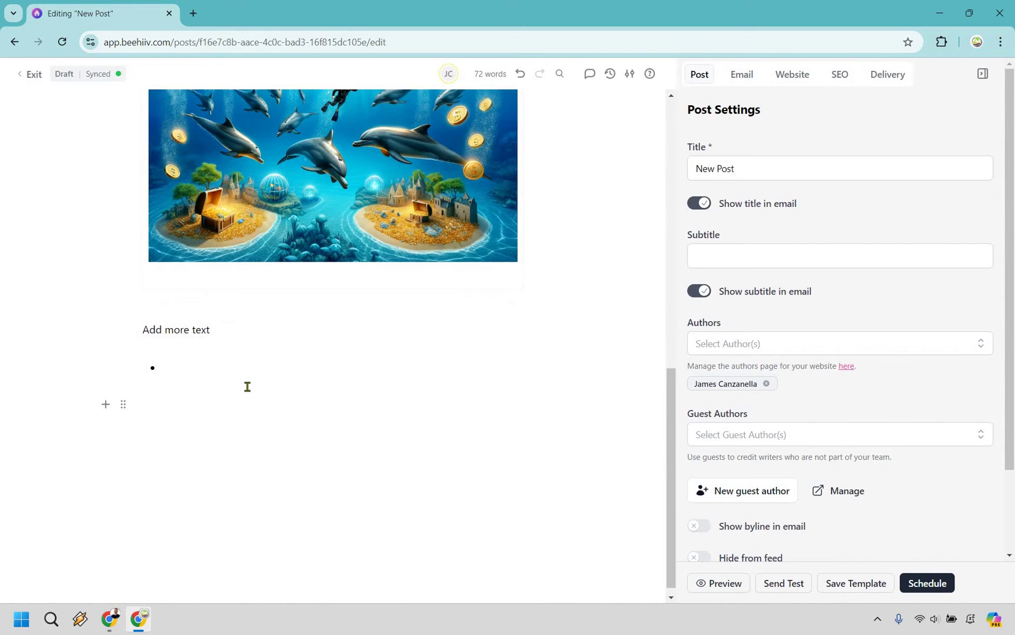
{"action": "type", "text": "Benefit 1"}
{"action": "key", "text": "Return"}
{"action": "type", "text": "Benefit 2"}
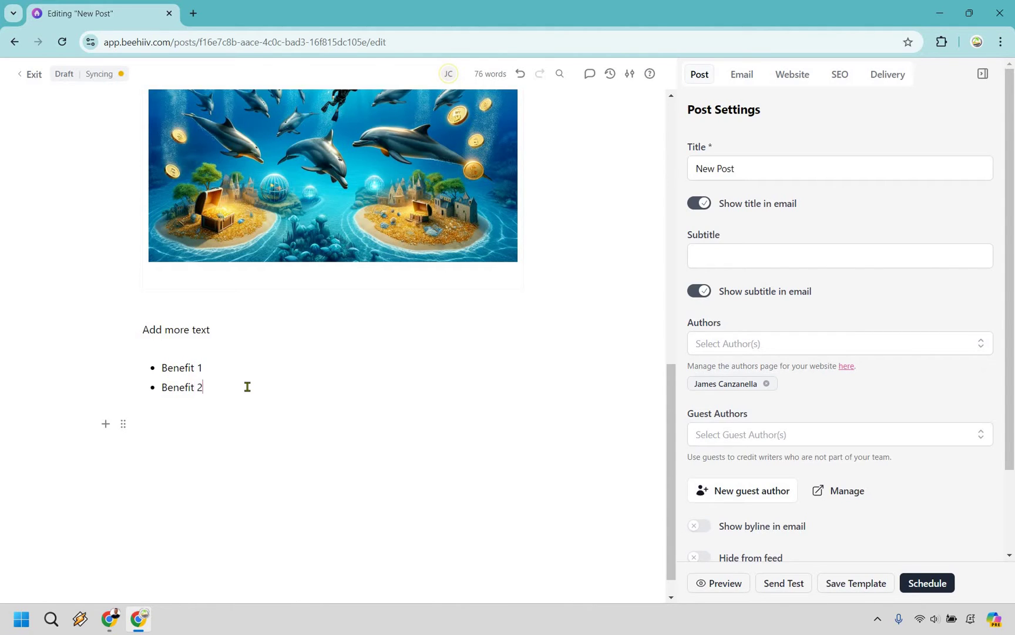
{"action": "key", "text": "Return"}
{"action": "type", "text": "Benefit 3"}
{"action": "key", "text": "Return"}
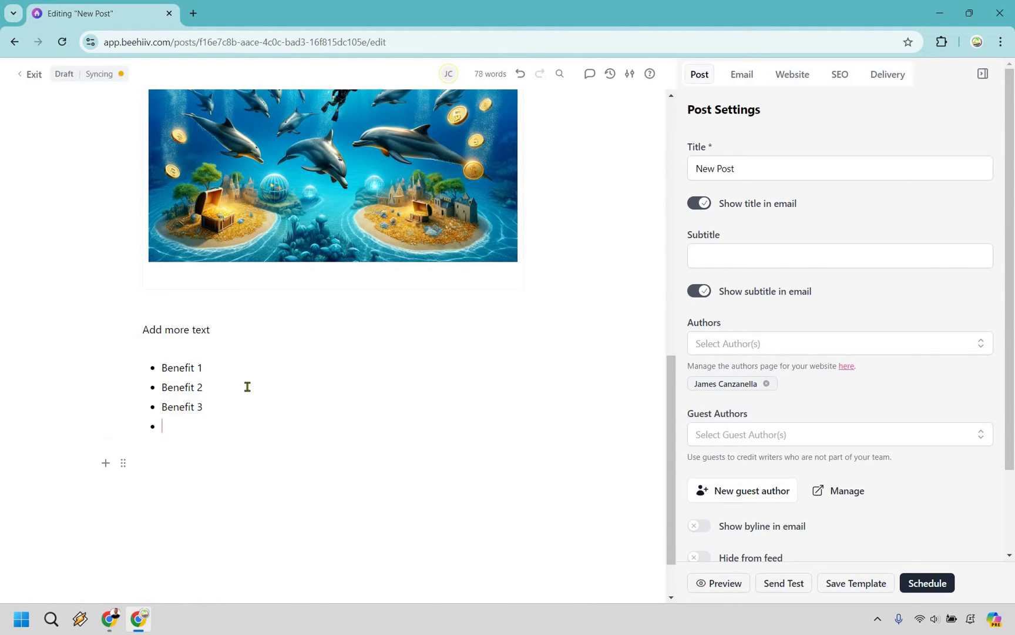
{"action": "type", "text": "Benefit 4"}
{"action": "key", "text": "Return"}
{"action": "key", "text": "Return"}
Write the closing line 'Back to adding more text.' after the list, followed by an empty paragraph.
{"action": "type", "text": "Back to as"}
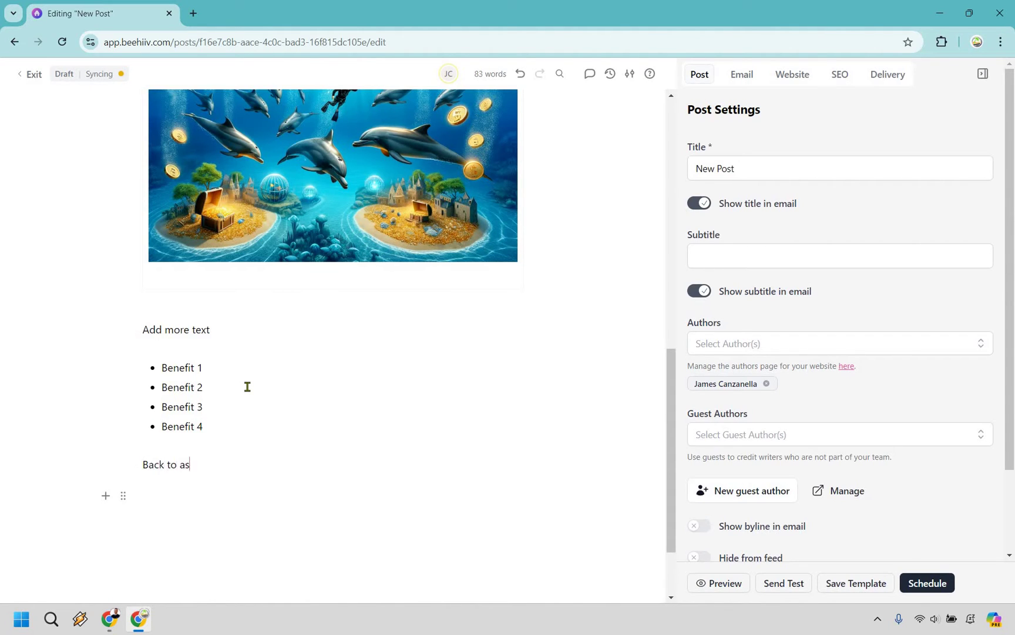
{"action": "type", "text": "sinfy"}
{"action": "key", "text": "BackSpace"}
{"action": "key", "text": "BackSpace"}
{"action": "key", "text": "BackSpace"}
{"action": "type", "text": "dding more text."}
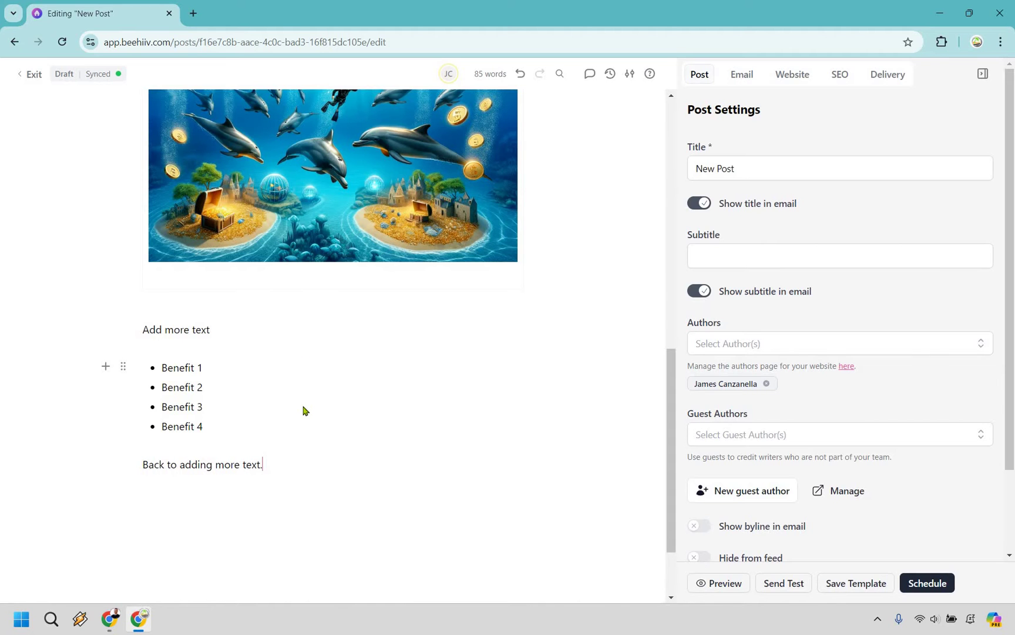
{"action": "scroll", "coordinate": [305, 410], "scroll_direction": "up", "scroll_amount": 9}
{"action": "scroll", "coordinate": [355, 265], "scroll_direction": "down", "scroll_amount": 5}
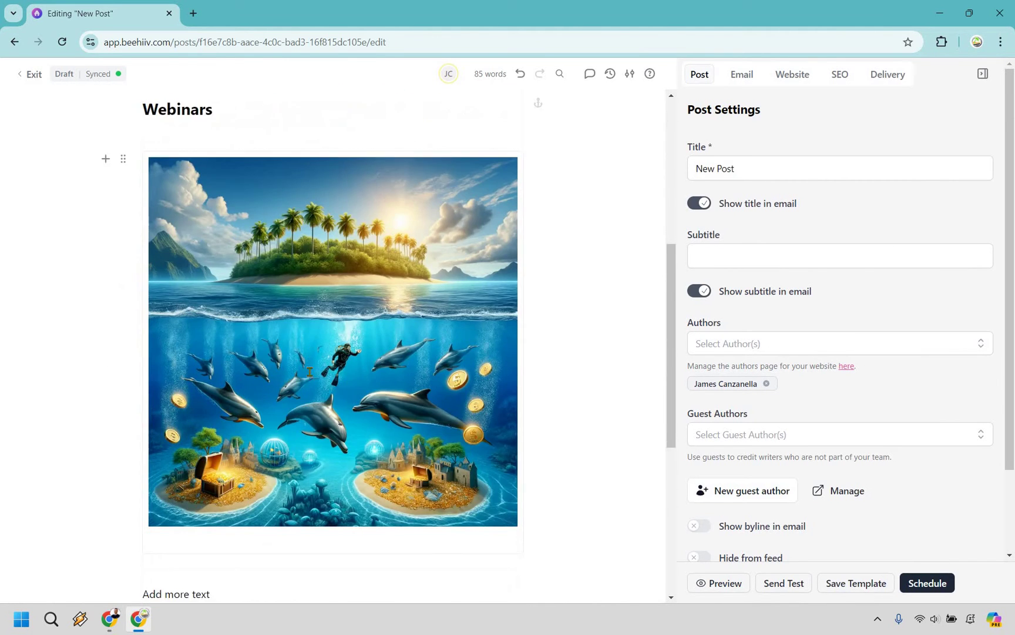
{"action": "scroll", "coordinate": [310, 371], "scroll_direction": "down", "scroll_amount": 5}
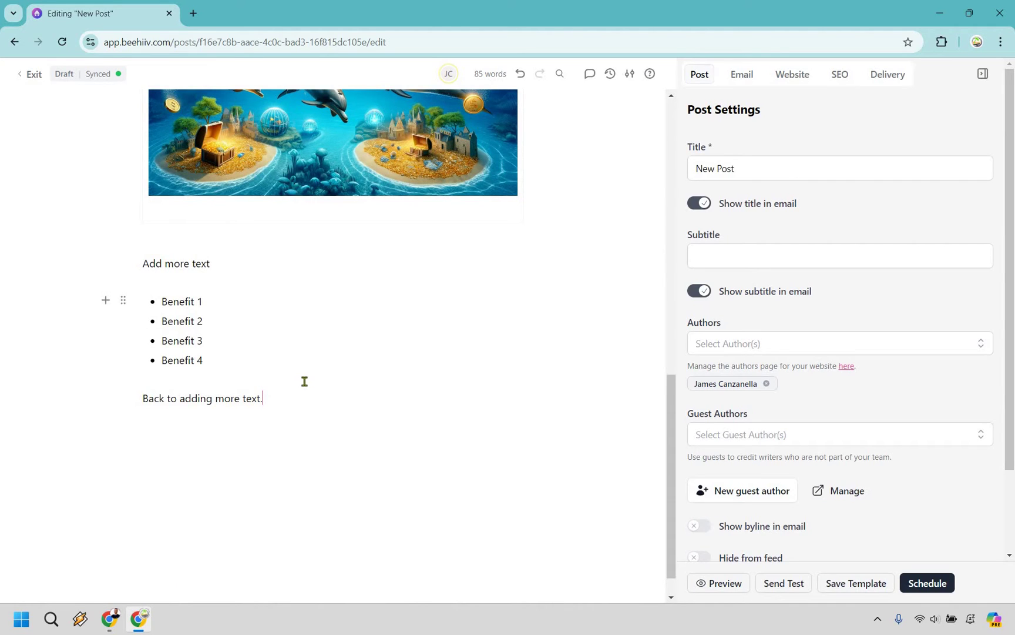
{"action": "key", "text": "Return"}
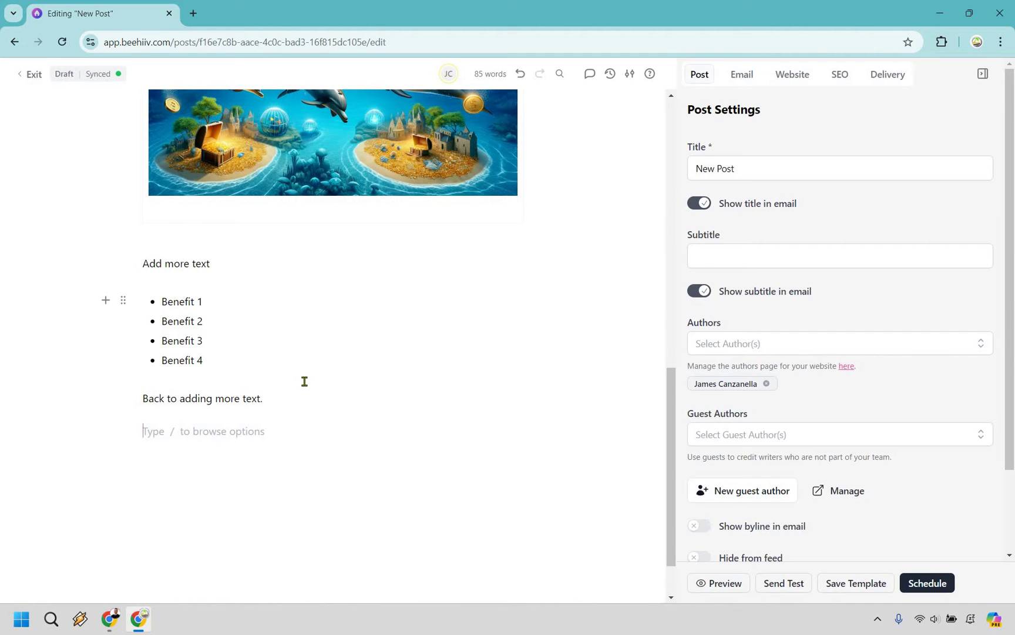
Embed the 'Beehiiv Review 2024' YouTube video from its pasted link, with an empty line beneath.
{"action": "type", "text": "/"}
{"action": "scroll", "coordinate": [381, 216], "scroll_direction": "down", "scroll_amount": 3}
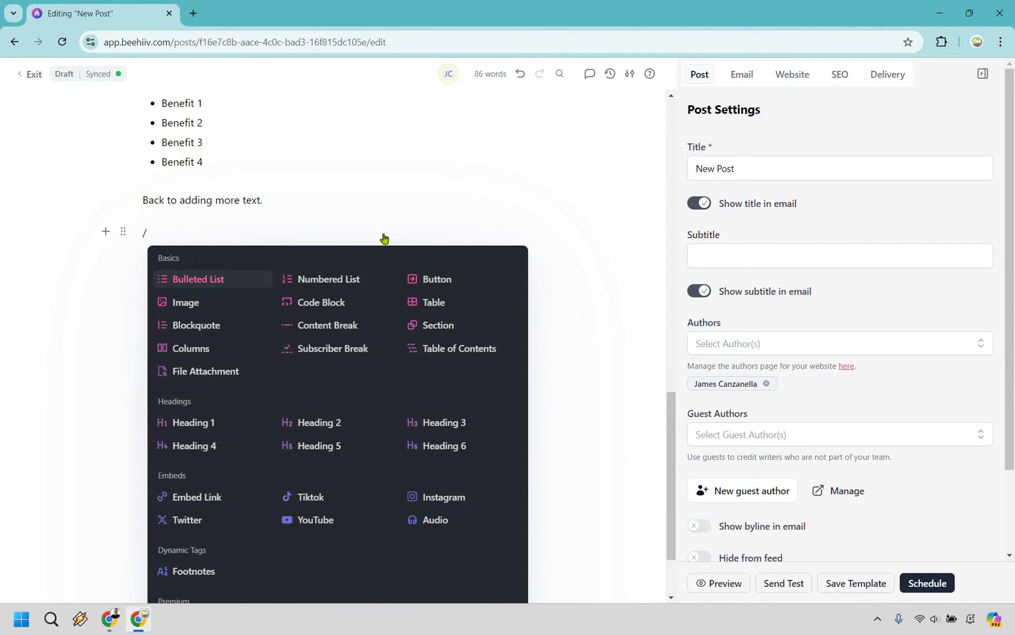
{"action": "scroll", "coordinate": [340, 438], "scroll_direction": "down", "scroll_amount": 1}
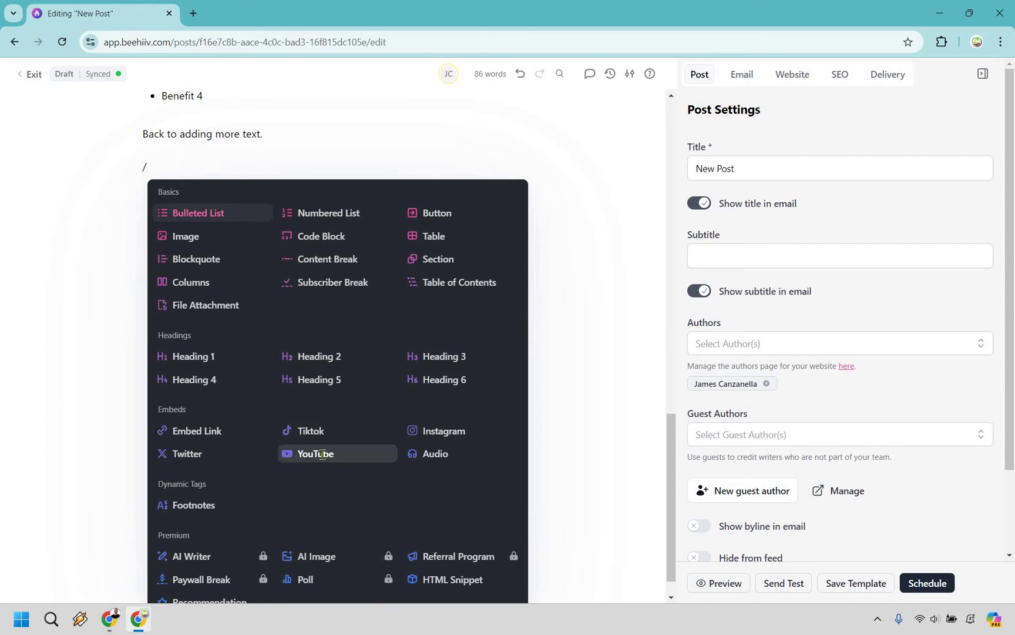
{"action": "left_click", "coordinate": [323, 454]}
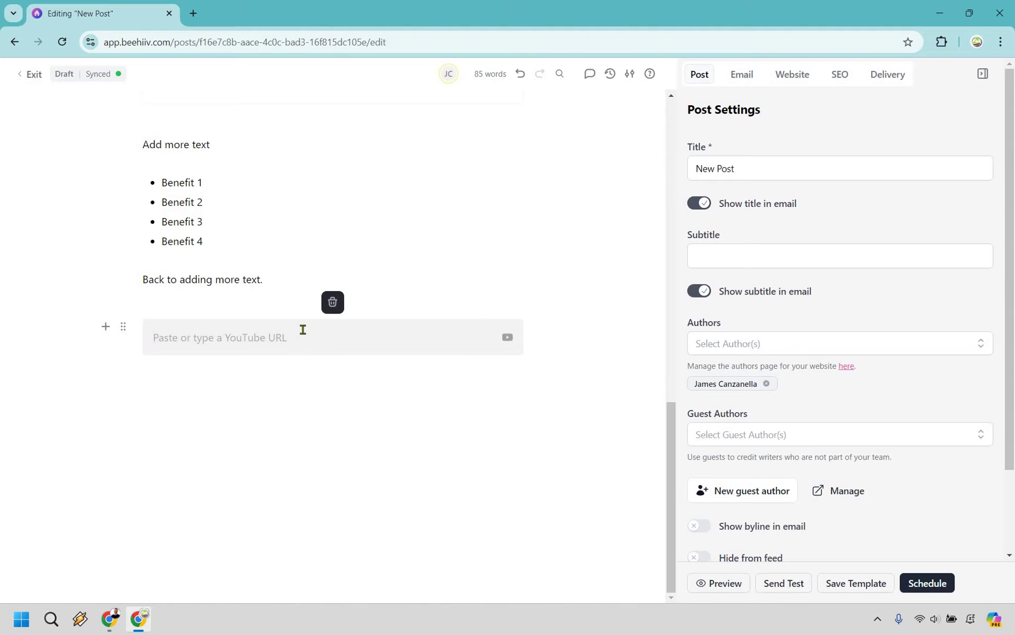
{"action": "type", "text": "https://youtu.be/lei1rYHEQC8"}
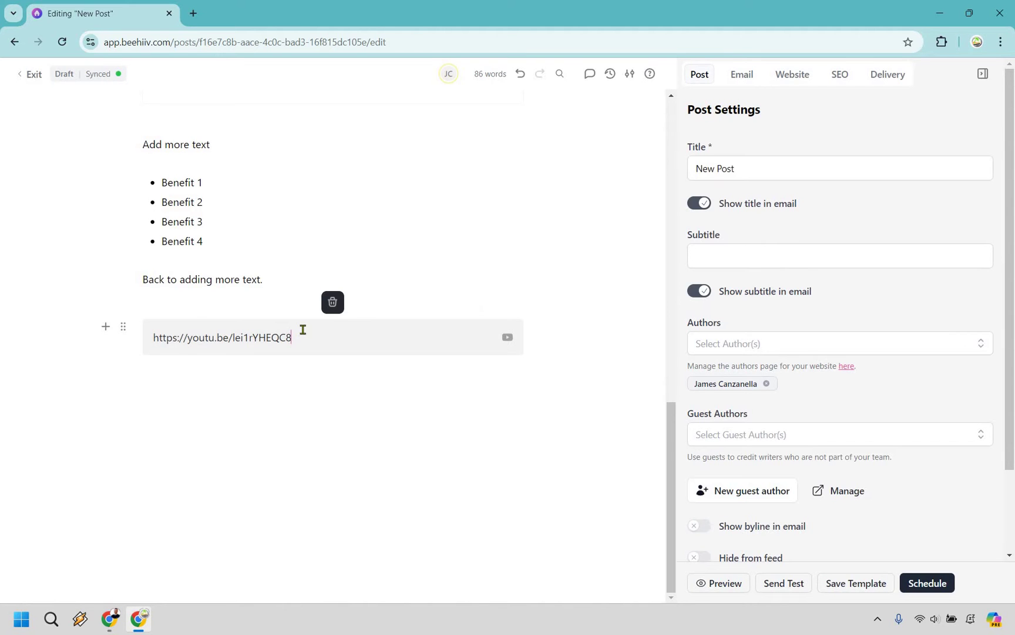
{"action": "key", "text": "Return"}
{"action": "scroll", "coordinate": [337, 381], "scroll_direction": "down", "scroll_amount": 2}
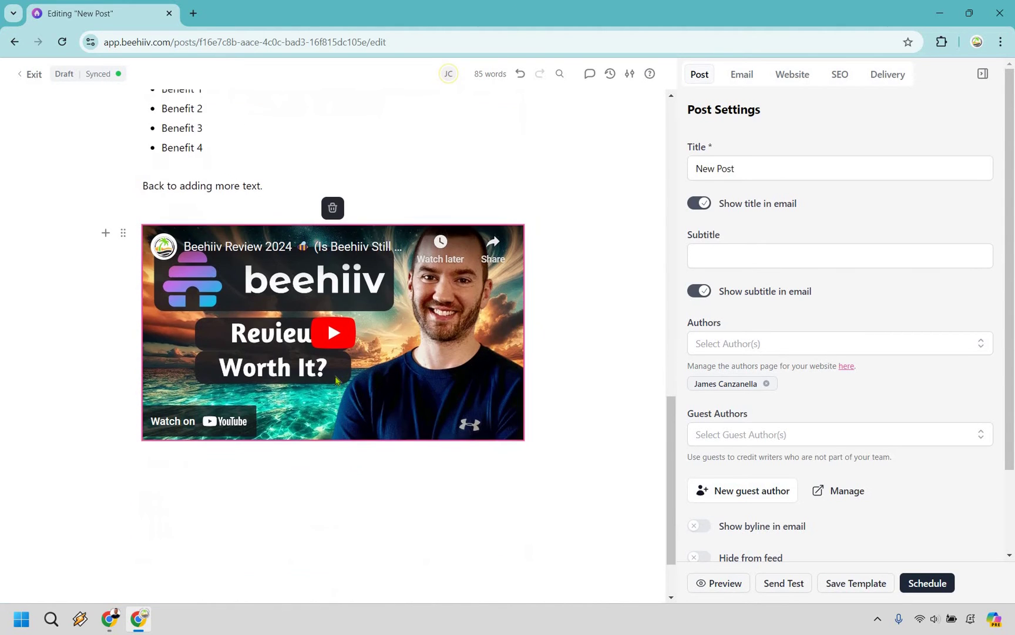
{"action": "scroll", "coordinate": [305, 332], "scroll_direction": "up", "scroll_amount": 1}
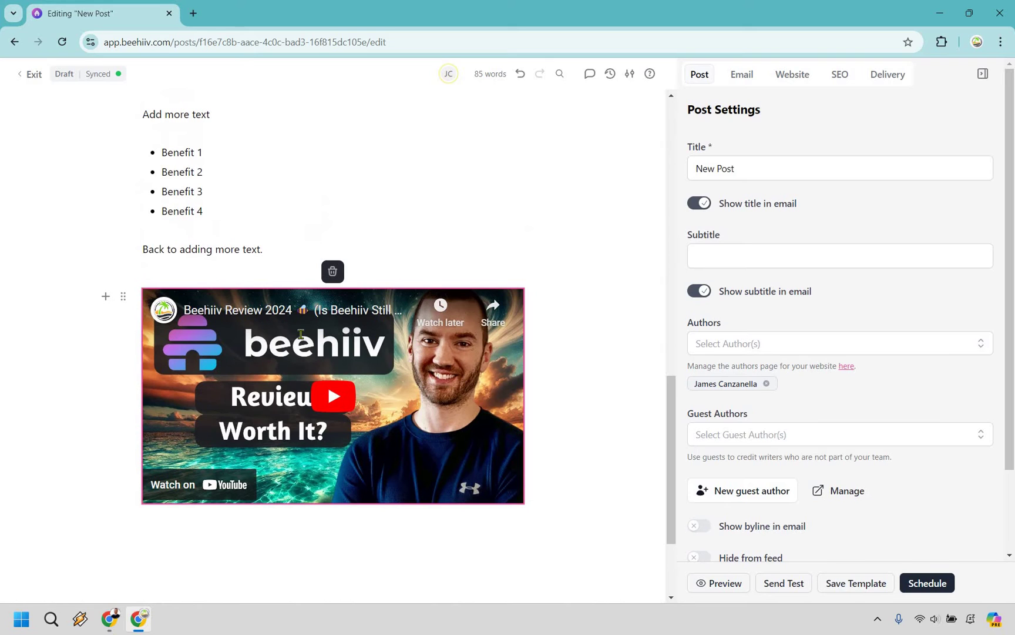
{"action": "scroll", "coordinate": [308, 303], "scroll_direction": "up", "scroll_amount": 1}
{"action": "scroll", "coordinate": [360, 467], "scroll_direction": "down", "scroll_amount": 2}
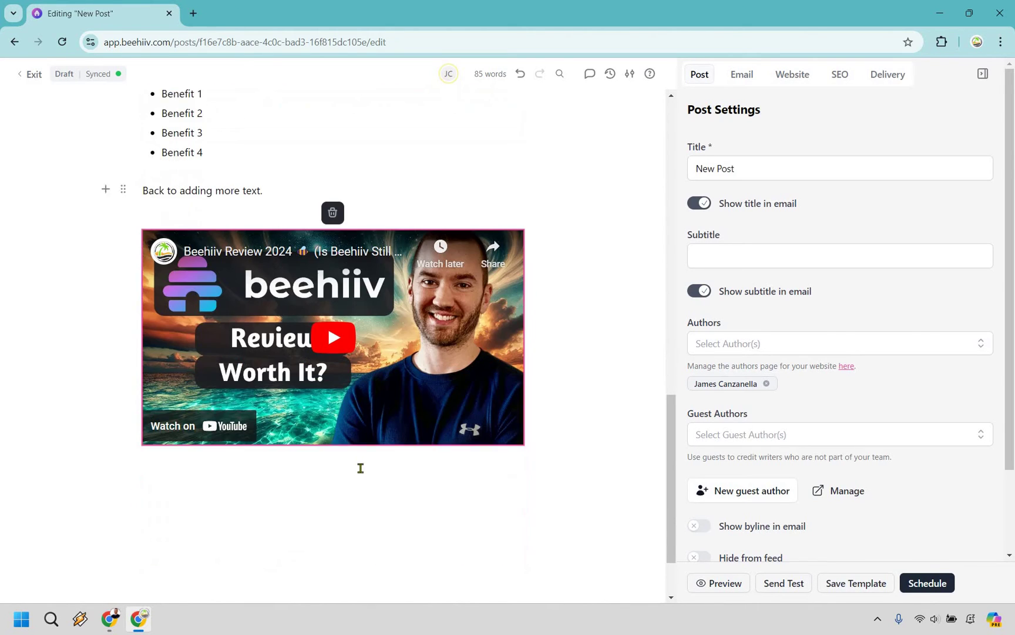
{"action": "left_click", "coordinate": [390, 470]}
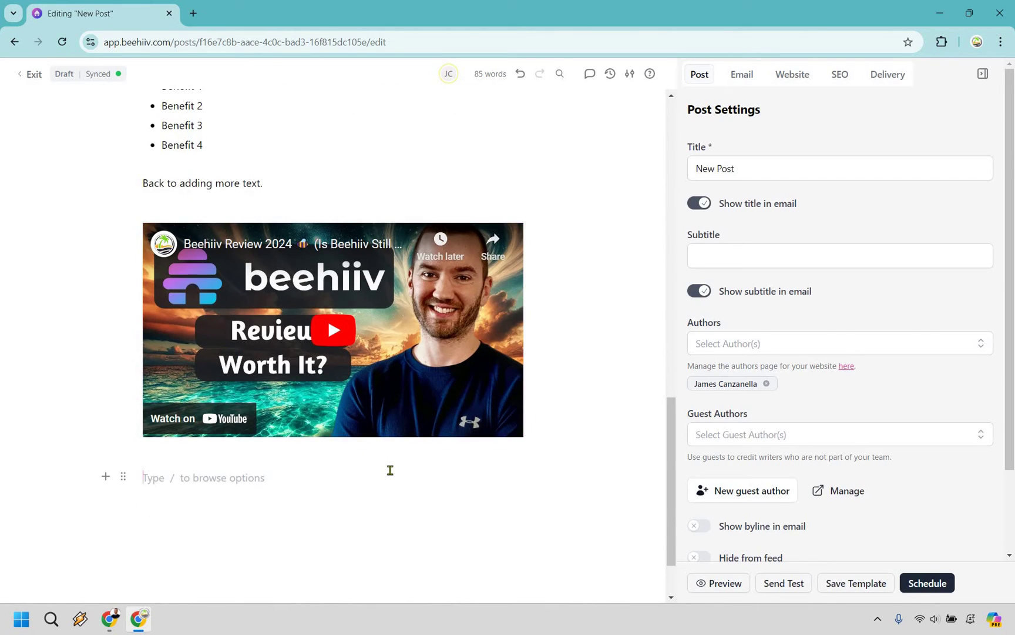
Insert a custom button labelled 'Click Here To Try Beehiiv For Free Today'.
{"action": "type", "text": "/"}
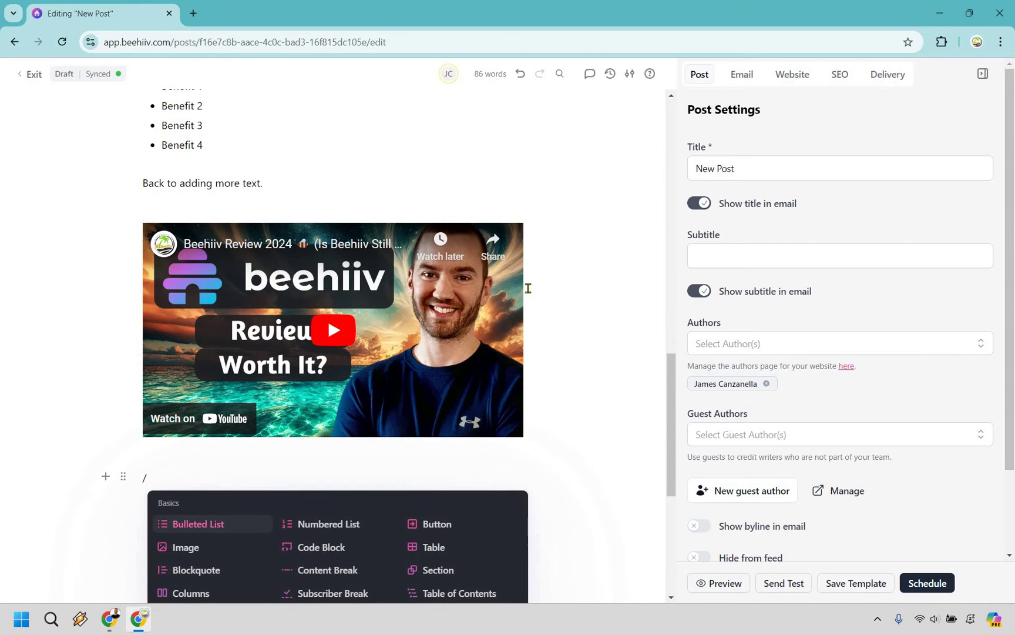
{"action": "scroll", "coordinate": [528, 287], "scroll_direction": "down", "scroll_amount": 3}
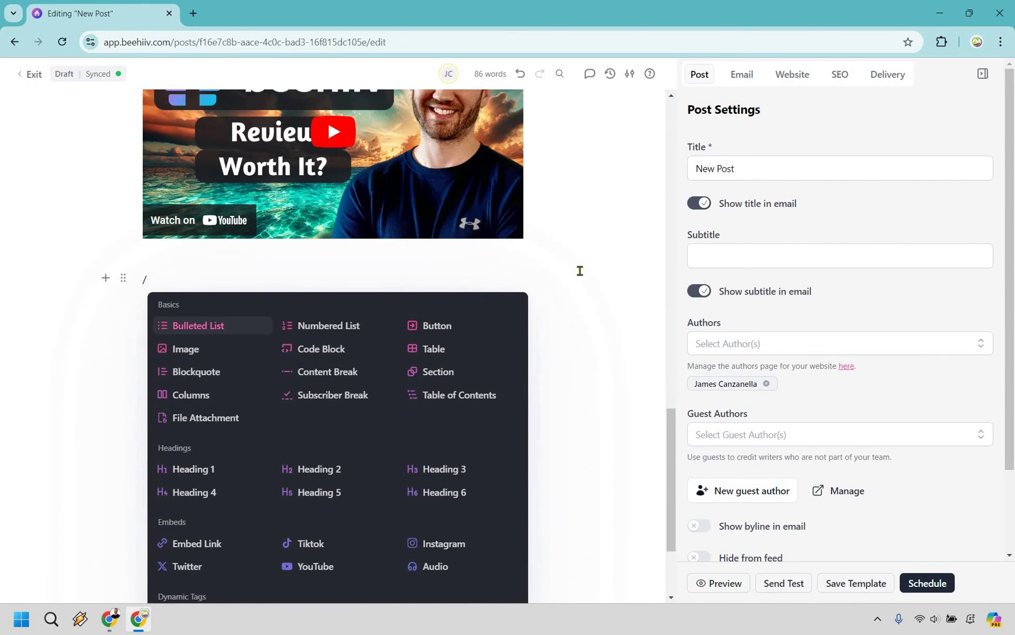
{"action": "scroll", "coordinate": [580, 271], "scroll_direction": "down", "scroll_amount": 2}
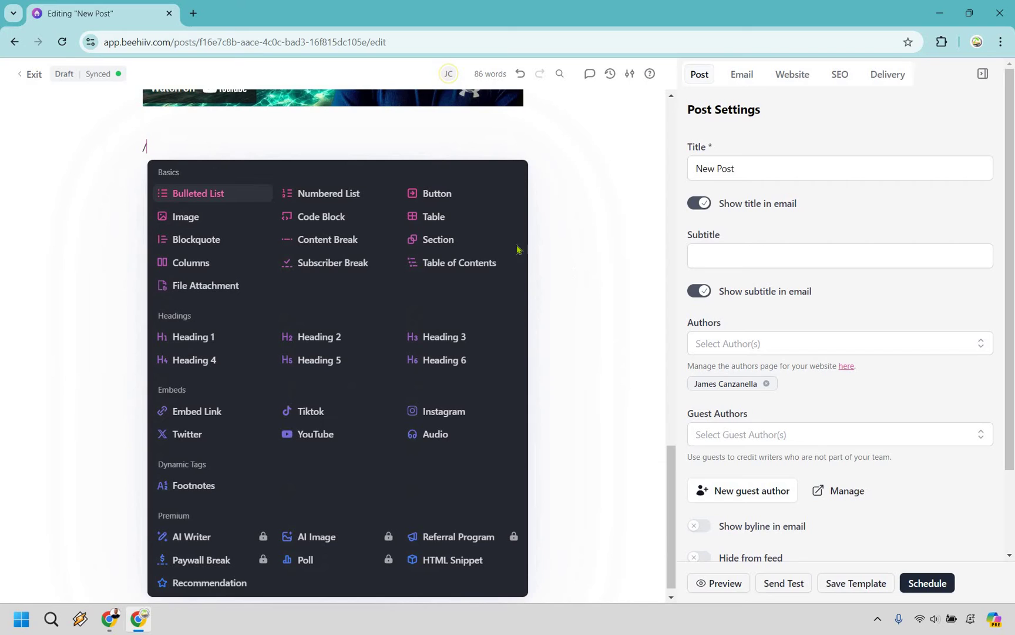
{"action": "key", "text": "Down"}
{"action": "key", "text": "Up"}
{"action": "key", "text": "Return"}
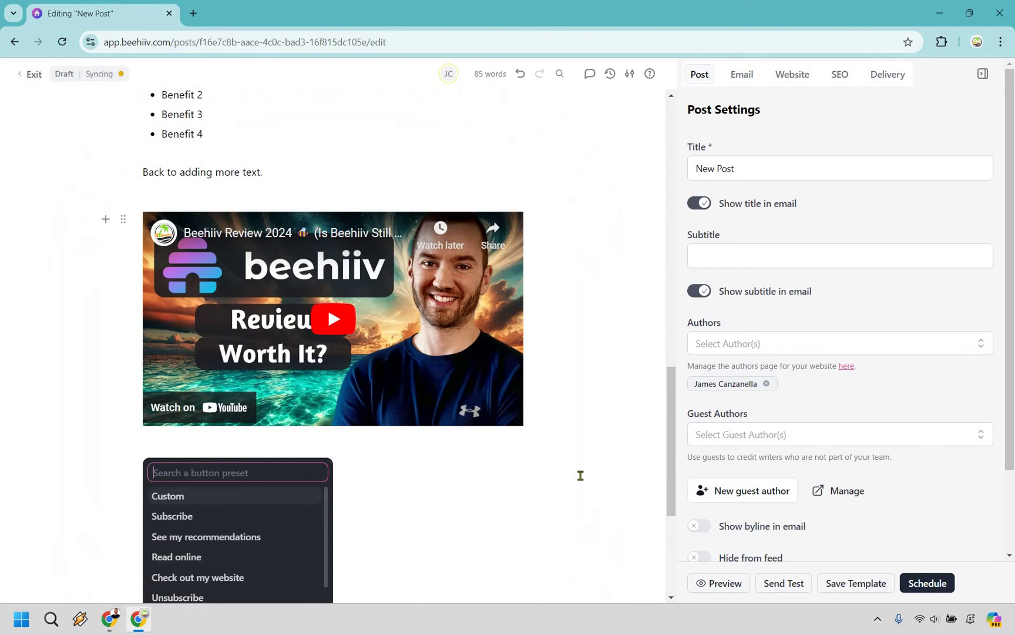
{"action": "scroll", "coordinate": [578, 453], "scroll_direction": "down", "scroll_amount": 2}
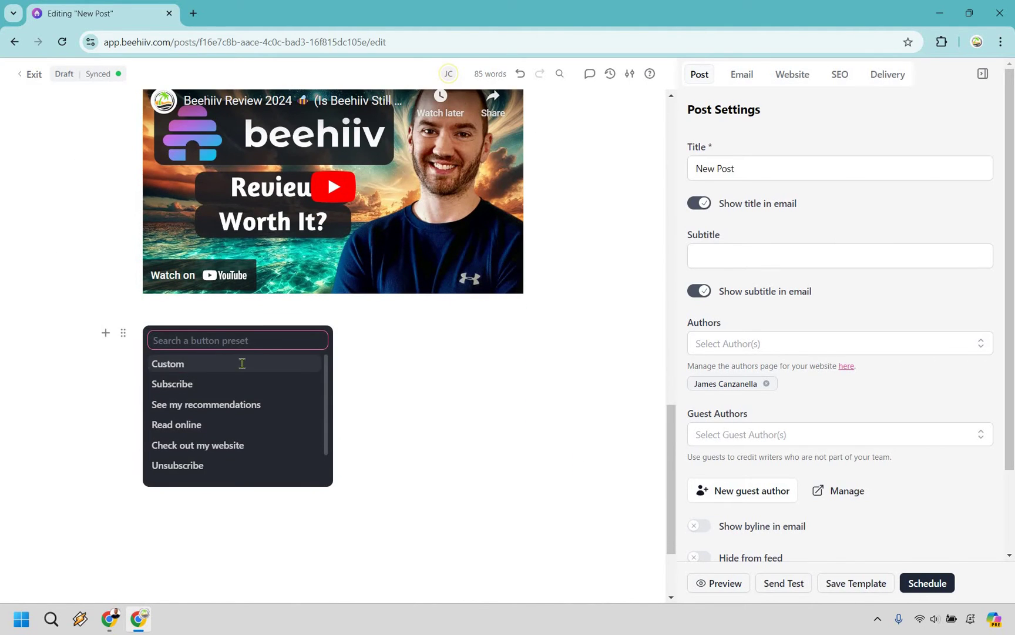
{"action": "left_click", "coordinate": [242, 363]}
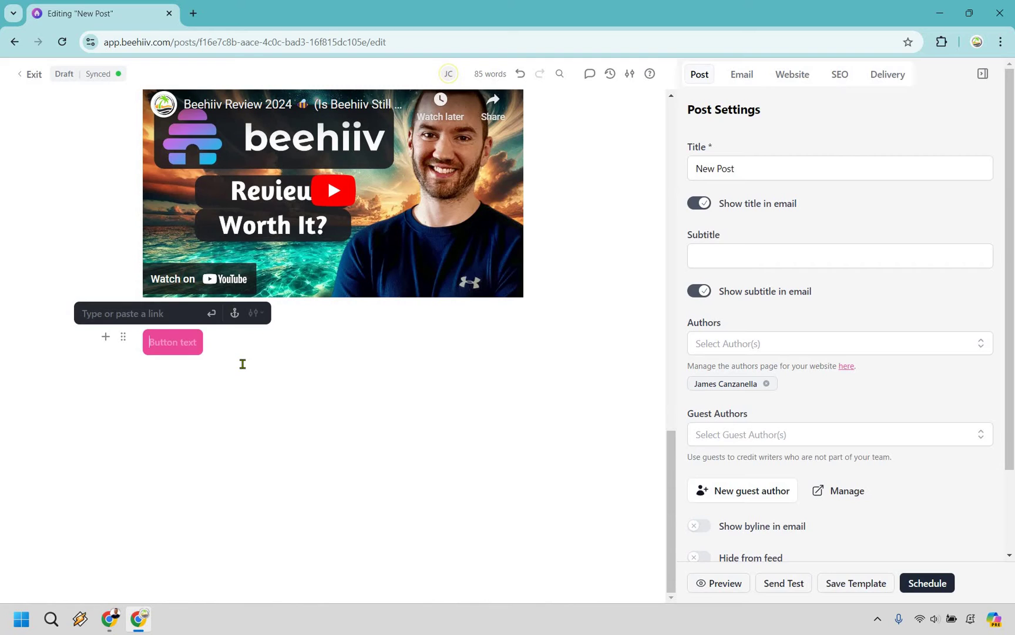
{"action": "type", "text": "Click He"}
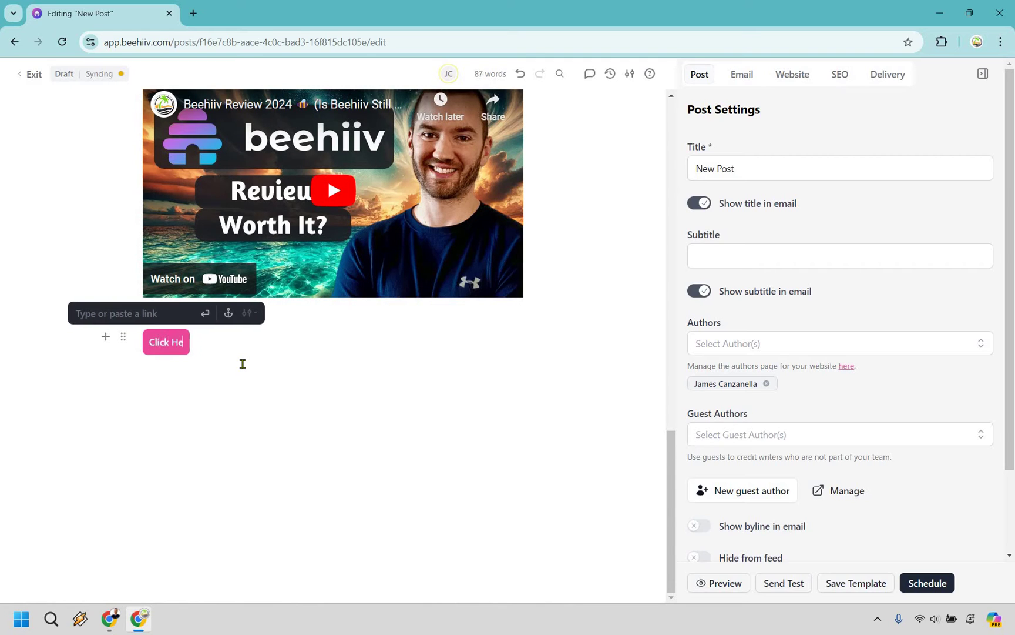
{"action": "type", "text": "re To Try Bee"}
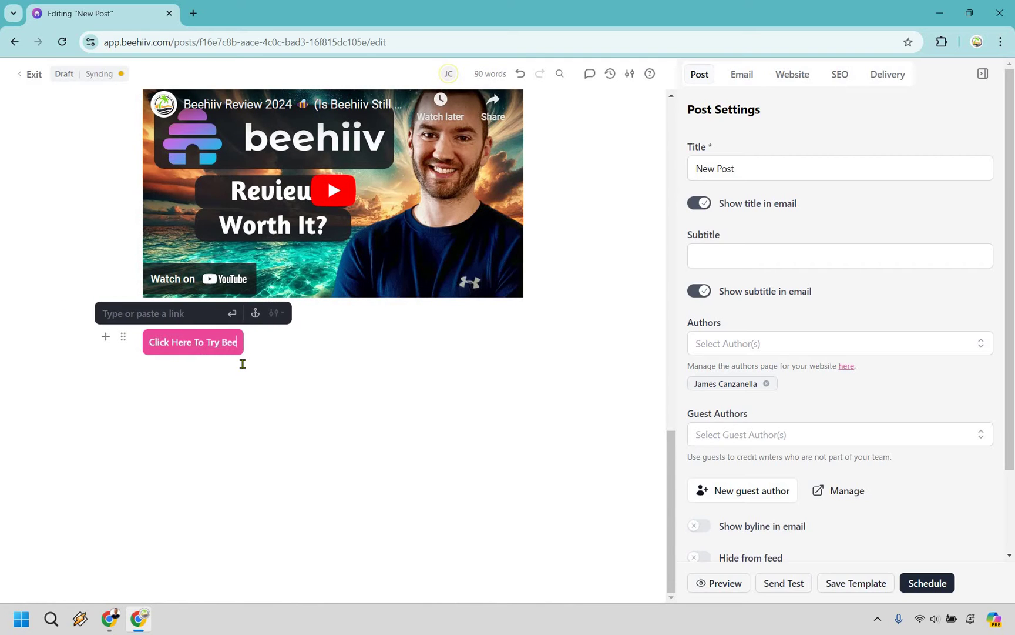
{"action": "type", "text": "hiiv For"}
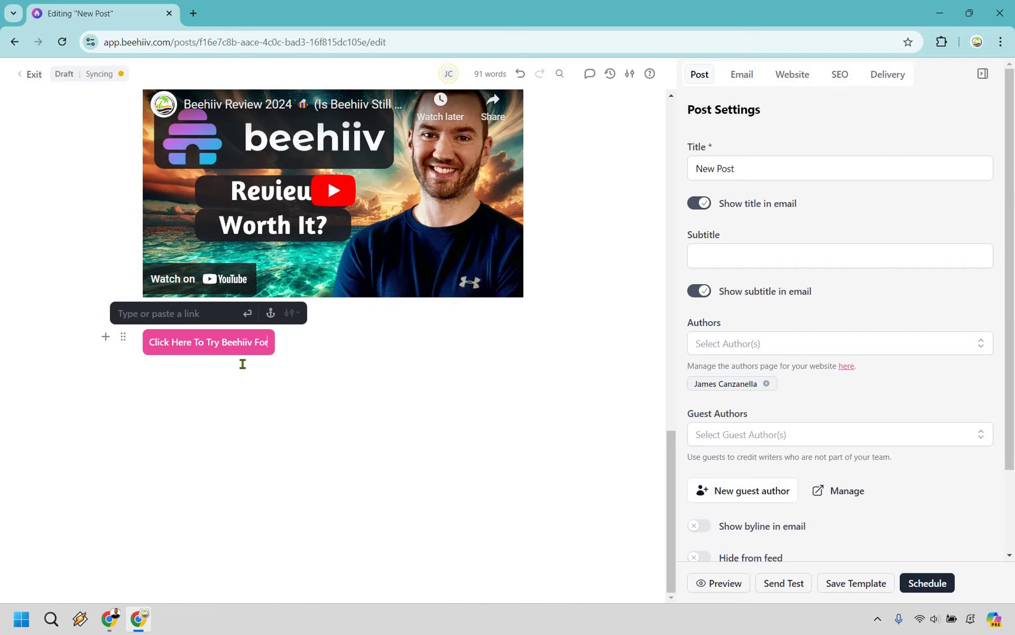
{"action": "type", "text": " Free Today"}
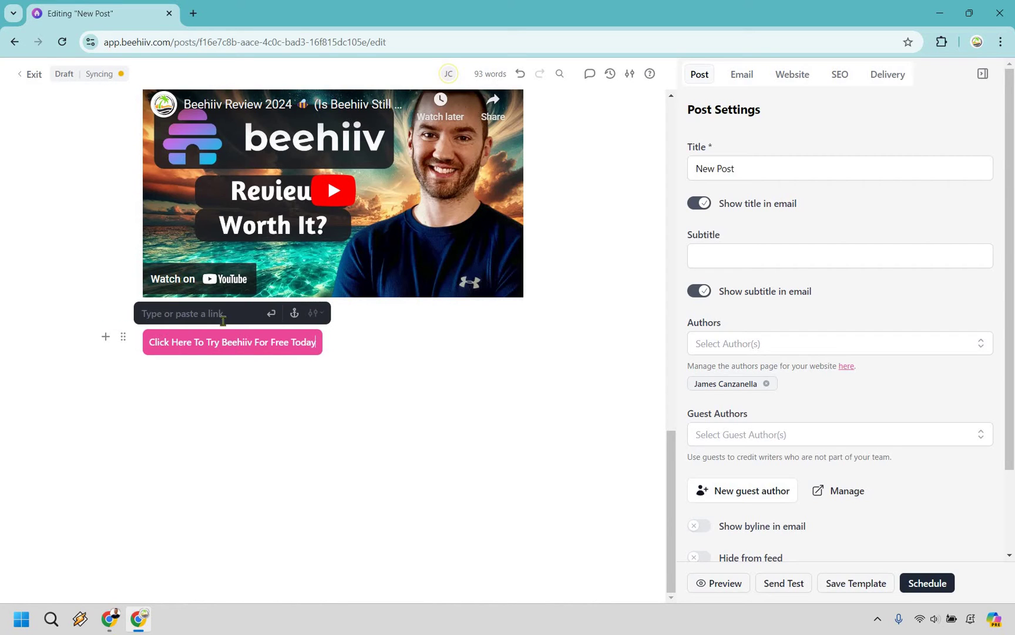
{"action": "left_click", "coordinate": [180, 317]}
{"action": "type", "text": "https:"}
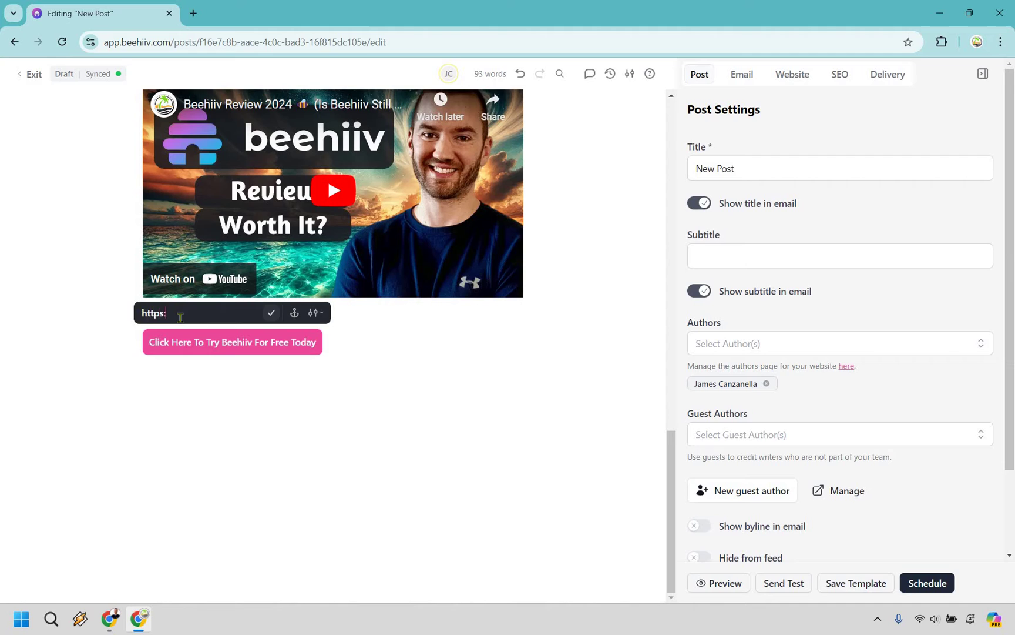
{"action": "type", "text": "//www.beehiiv.com"}
{"action": "key", "text": "Return"}
{"action": "left_click", "coordinate": [301, 312]}
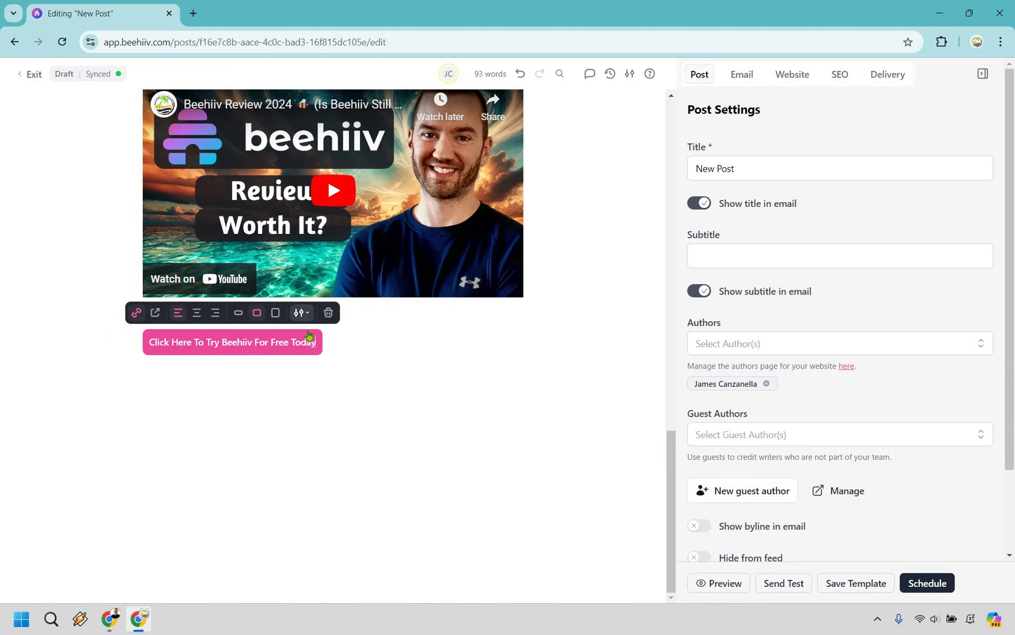
{"action": "left_click", "coordinate": [198, 312]}
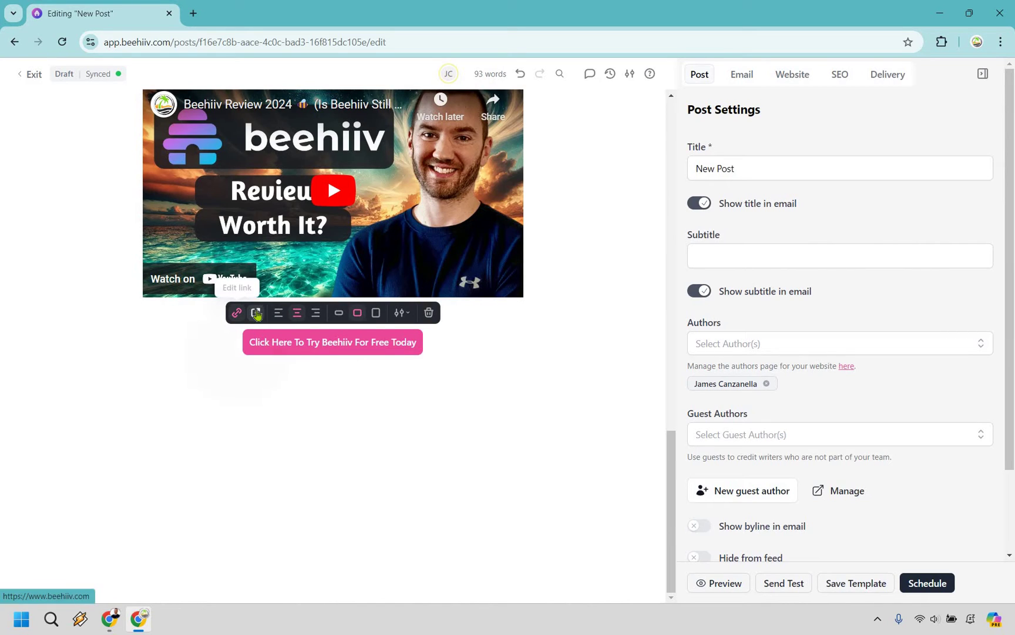
{"action": "left_click", "coordinate": [292, 415]}
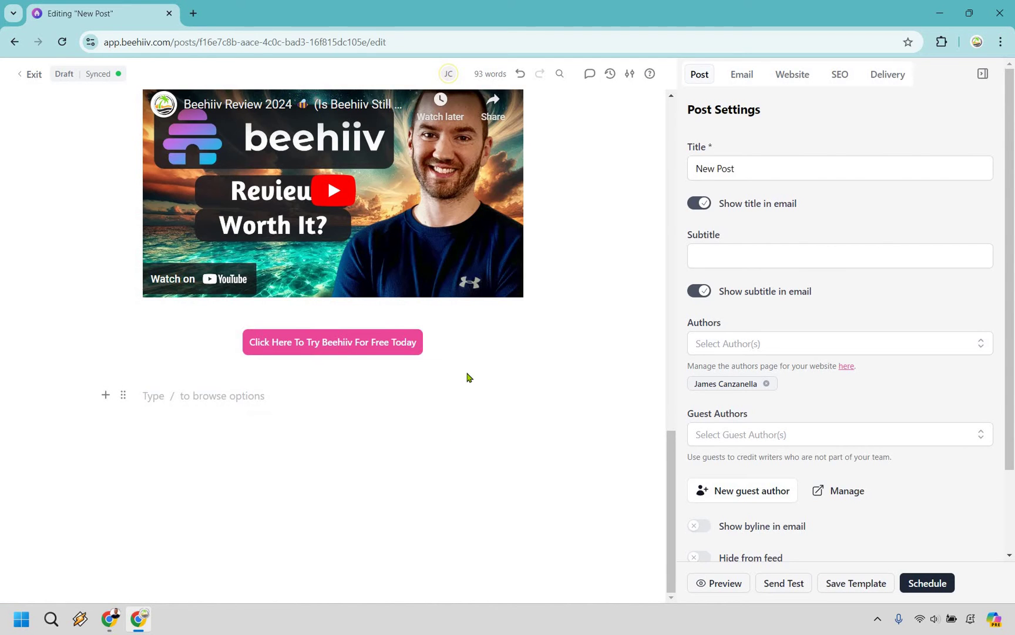
Insert a Content Break divider below the call-to-action button.
{"action": "scroll", "coordinate": [469, 377], "scroll_direction": "up", "scroll_amount": 3}
{"action": "scroll", "coordinate": [472, 367], "scroll_direction": "up", "scroll_amount": 10}
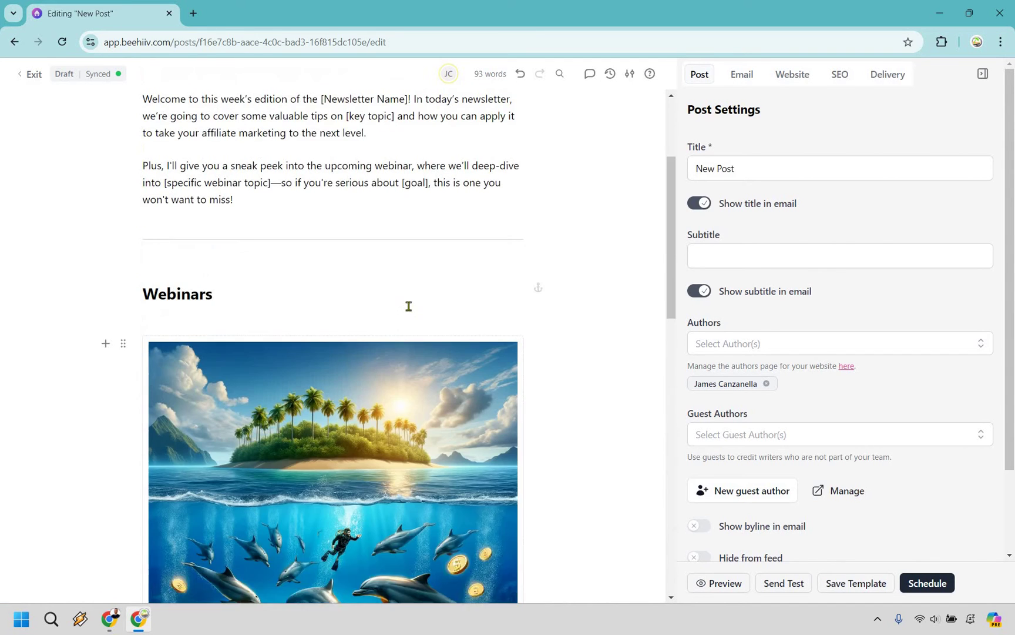
{"action": "scroll", "coordinate": [405, 304], "scroll_direction": "down", "scroll_amount": 4}
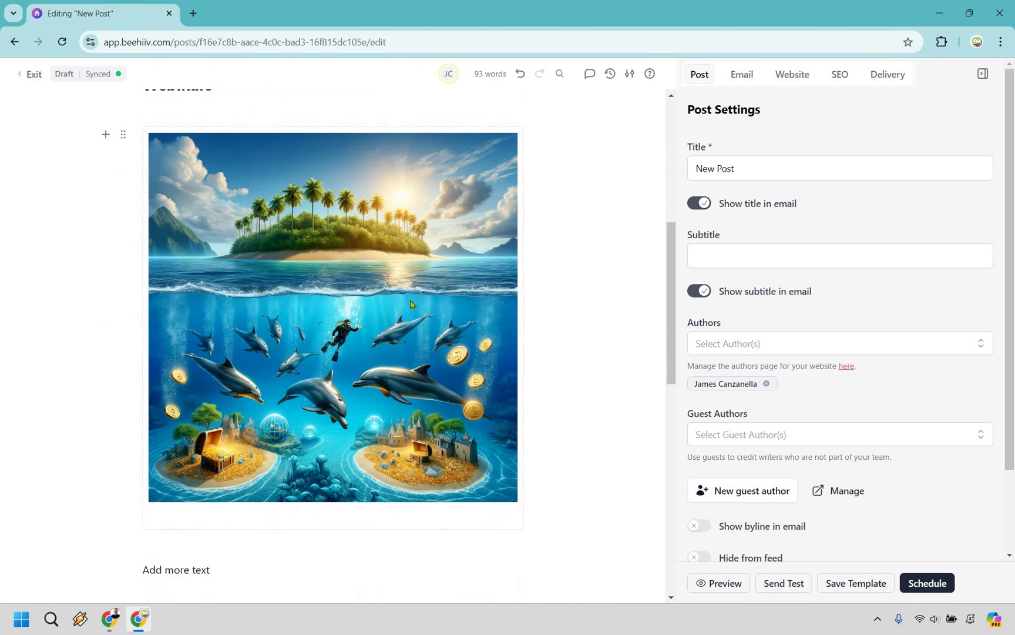
{"action": "scroll", "coordinate": [400, 297], "scroll_direction": "up", "scroll_amount": 4}
{"action": "scroll", "coordinate": [397, 295], "scroll_direction": "down", "scroll_amount": 13}
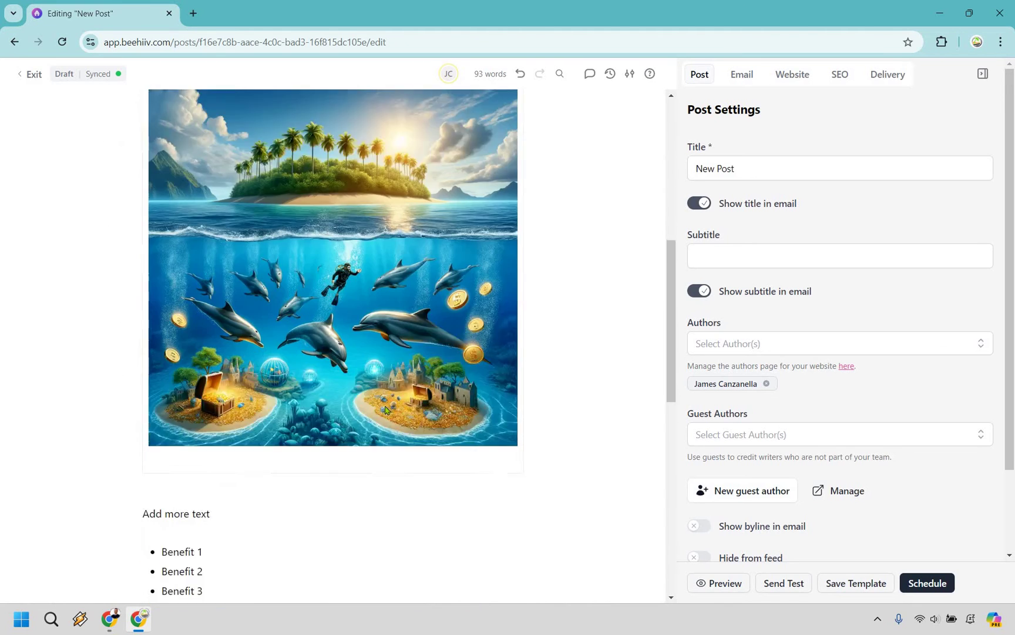
{"action": "scroll", "coordinate": [376, 388], "scroll_direction": "up", "scroll_amount": 8}
{"action": "scroll", "coordinate": [353, 385], "scroll_direction": "up", "scroll_amount": 5}
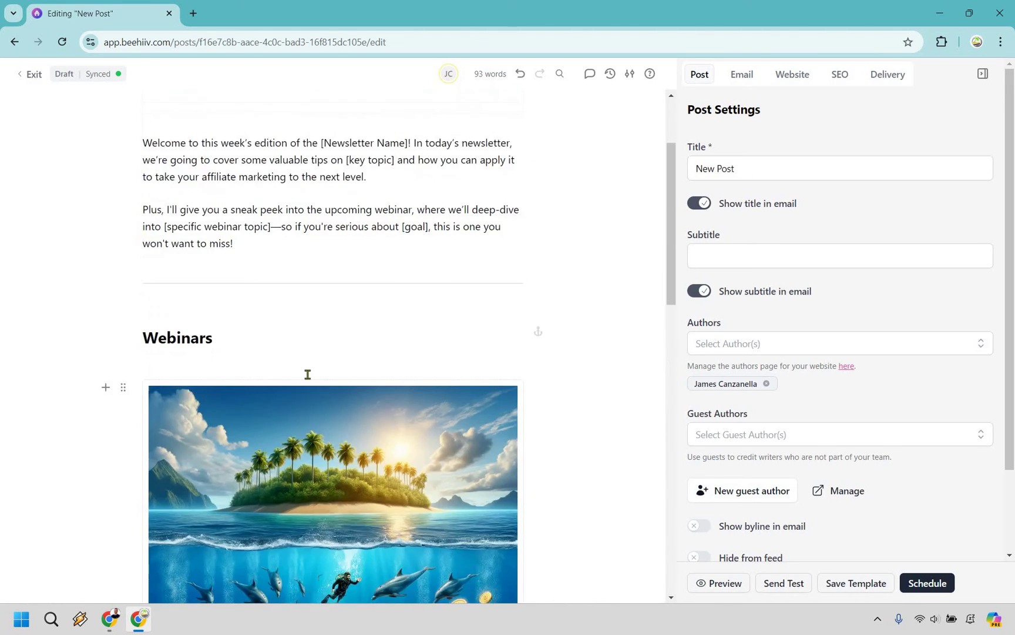
{"action": "scroll", "coordinate": [306, 374], "scroll_direction": "down", "scroll_amount": 15}
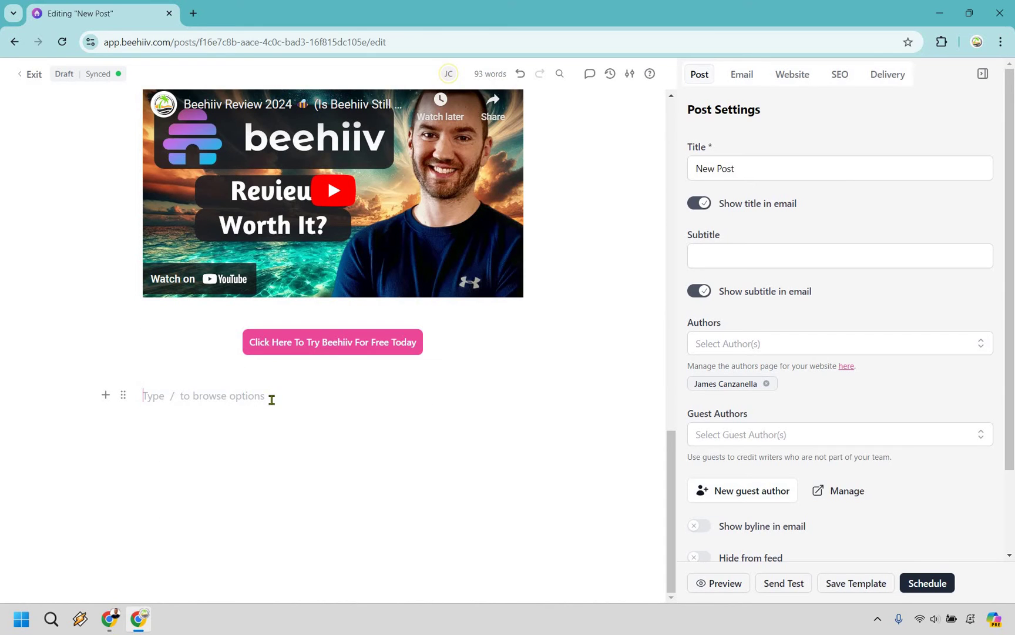
{"action": "type", "text": "/"}
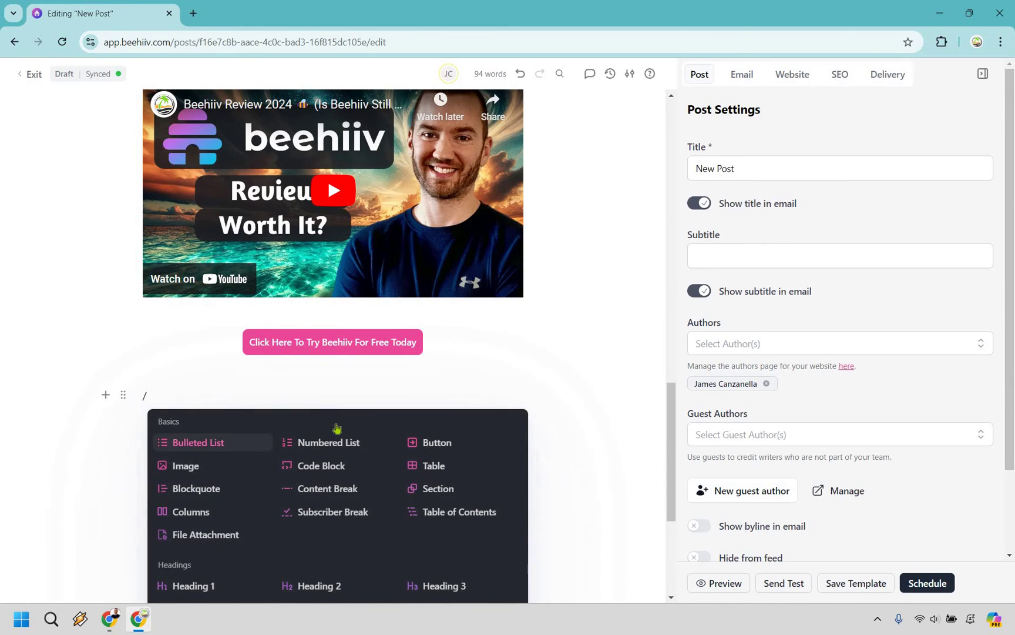
{"action": "scroll", "coordinate": [352, 420], "scroll_direction": "down", "scroll_amount": 1}
{"action": "left_click", "coordinate": [366, 412]}
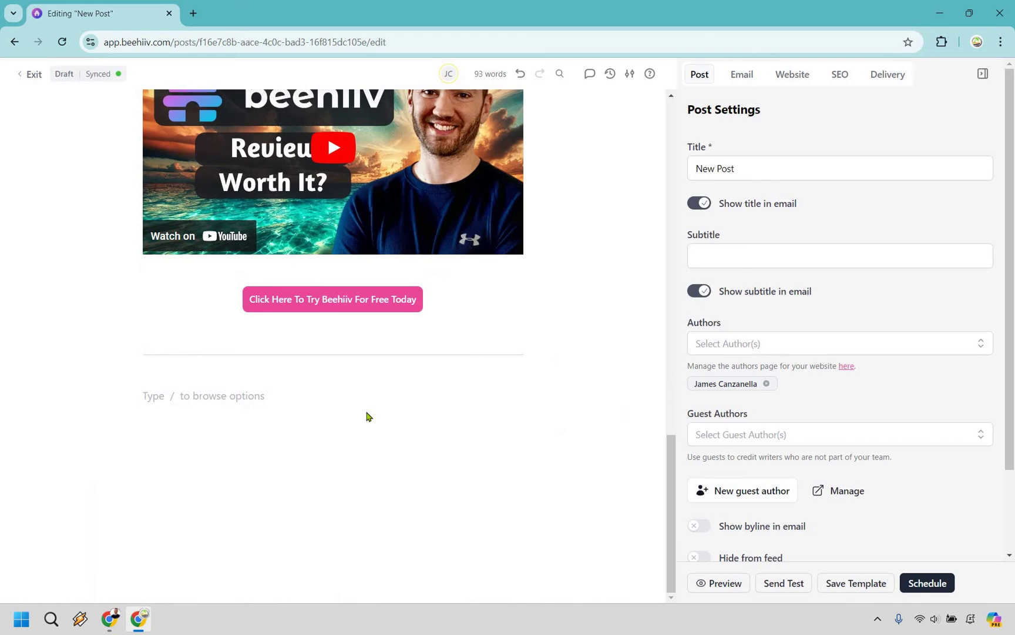
Add a 'YouTube Marketing' heading below the divider.
{"action": "type", "text": "/"}
{"action": "scroll", "coordinate": [328, 491], "scroll_direction": "down", "scroll_amount": 1}
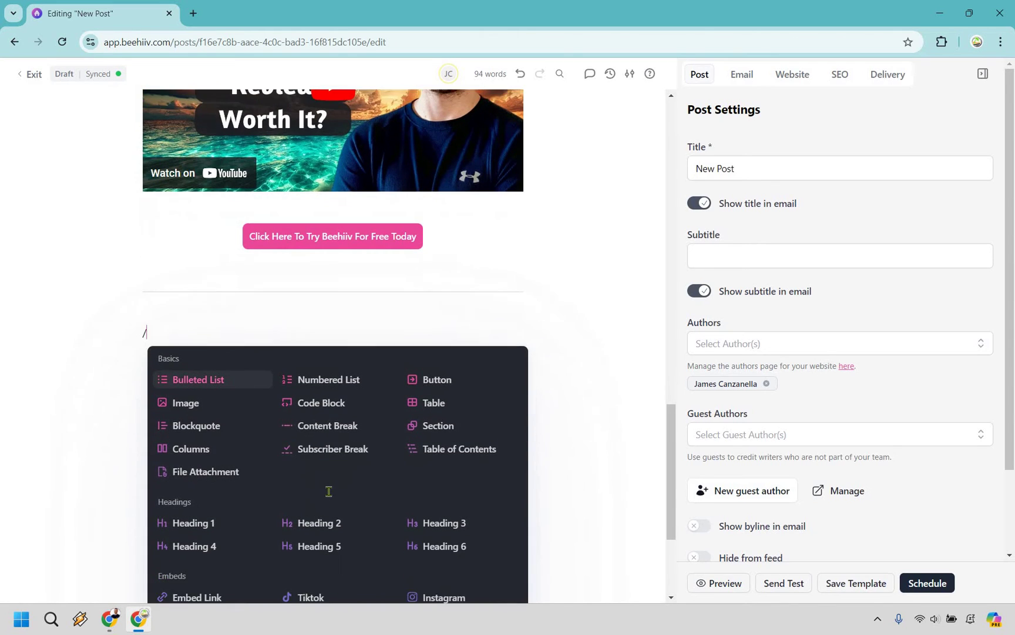
{"action": "key", "text": "BackSpace"}
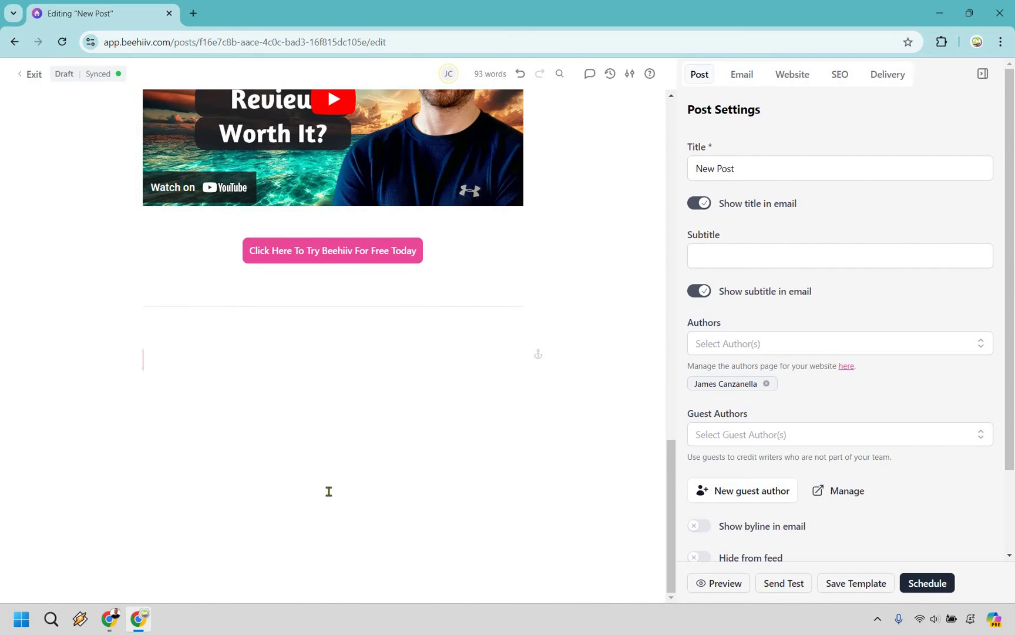
{"action": "type", "text": "E"}
{"action": "type", "text": "YouTube Ma"}
{"action": "type", "text": "rketing"}
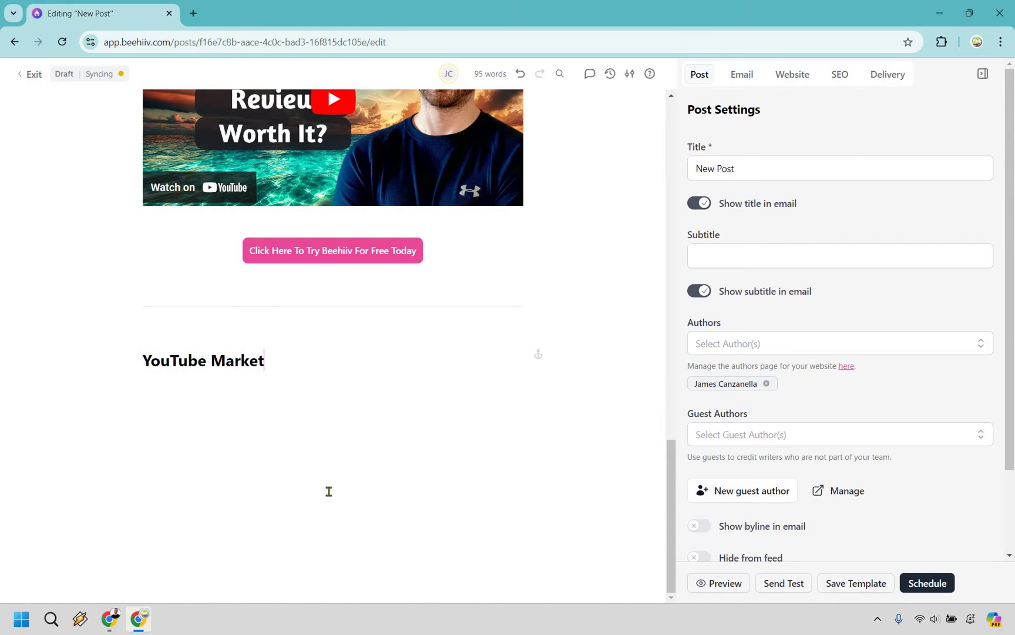
{"action": "key", "text": "Return"}
Insert the jungle webinar image from the library below the YouTube Marketing heading.
{"action": "type", "text": "/"}
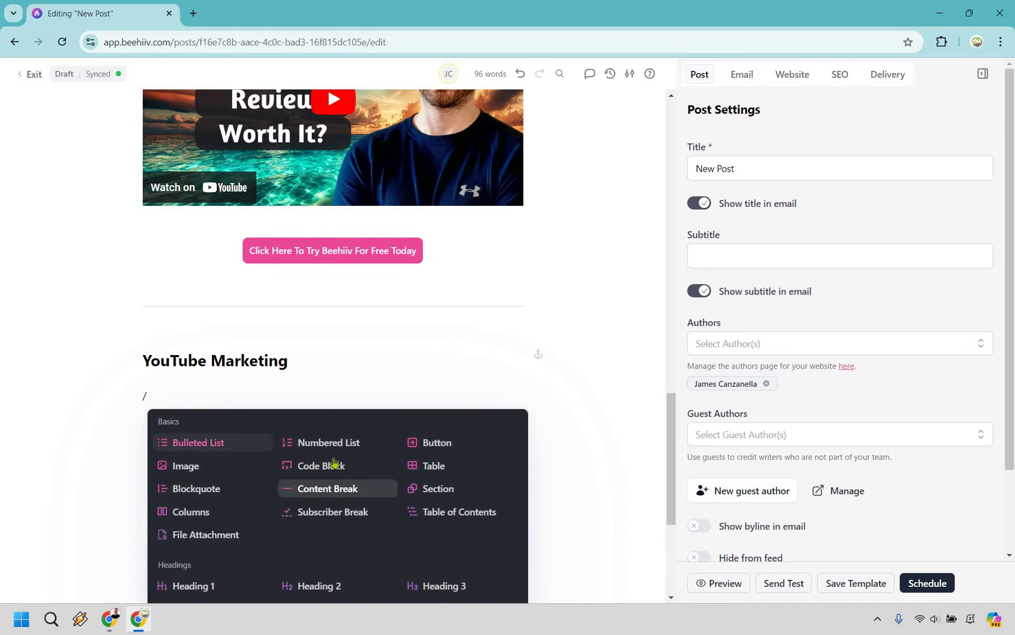
{"action": "scroll", "coordinate": [325, 329], "scroll_direction": "down", "scroll_amount": 2}
{"action": "scroll", "coordinate": [323, 315], "scroll_direction": "down", "scroll_amount": 1}
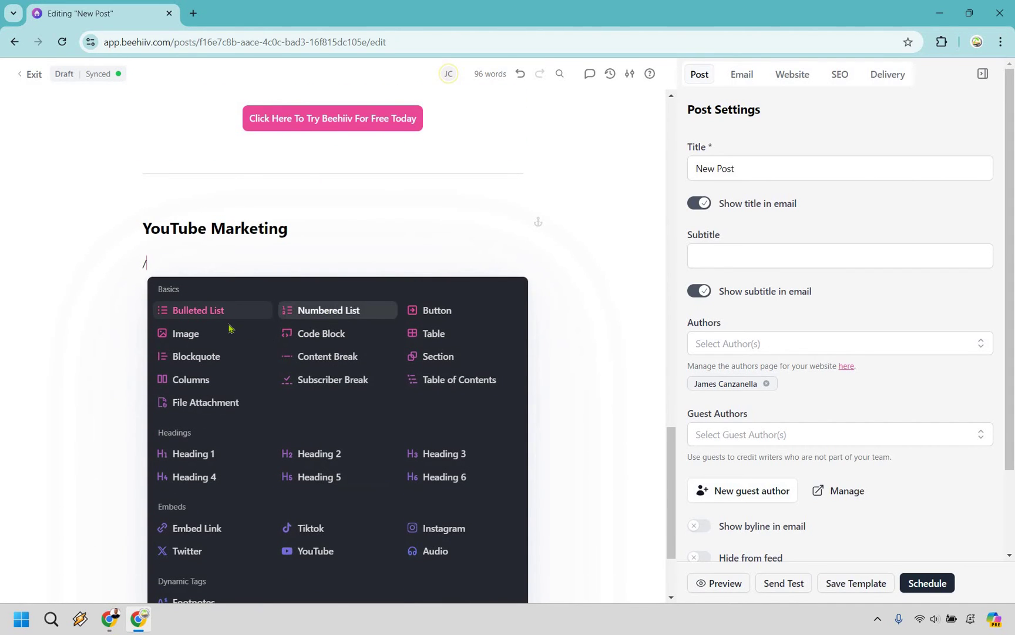
{"action": "key", "text": "Down"}
{"action": "key", "text": "Return"}
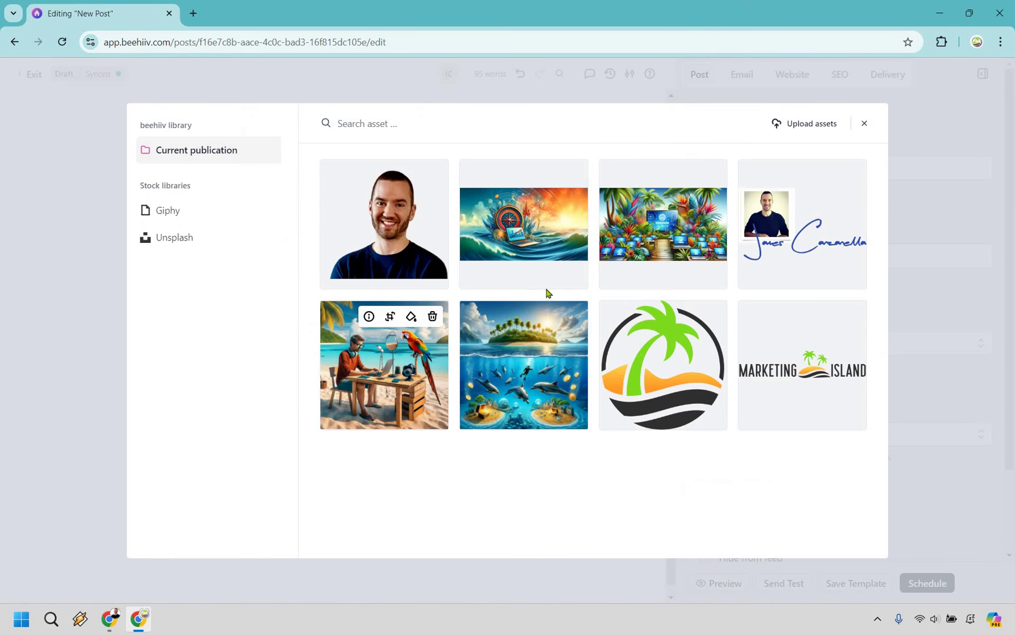
{"action": "left_click", "coordinate": [663, 235]}
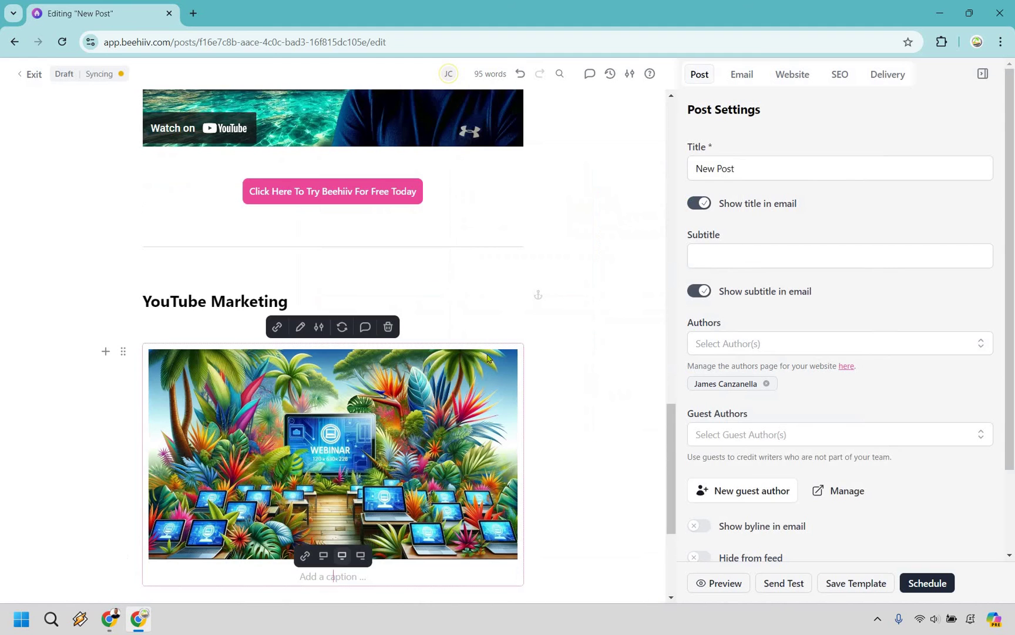
Paste the 'Add more text' line, Benefit bullets and closing sentence below the image.
{"action": "scroll", "coordinate": [324, 562], "scroll_direction": "down", "scroll_amount": 2}
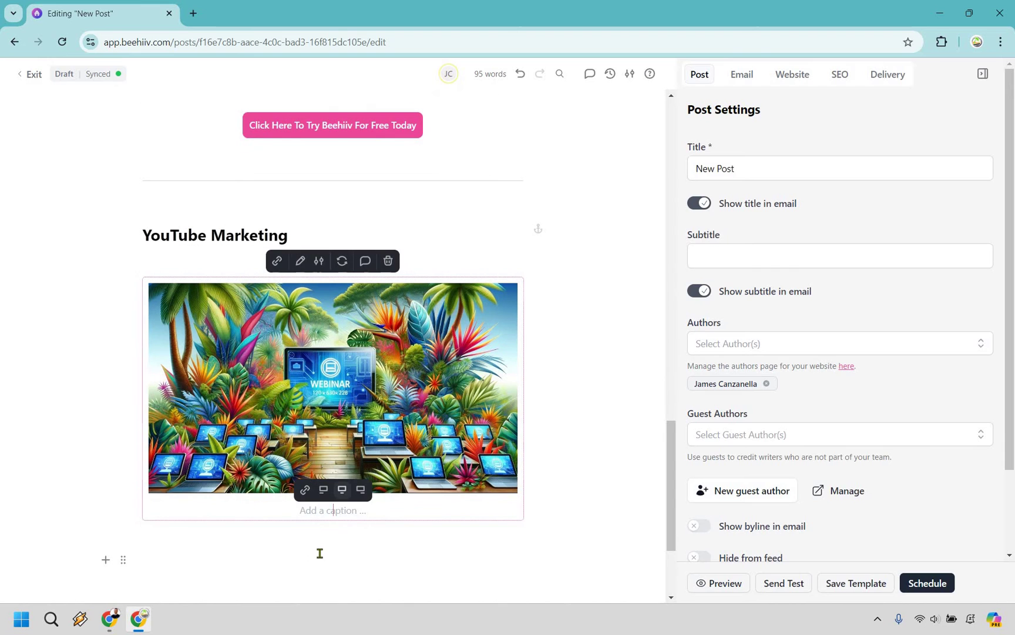
{"action": "left_click", "coordinate": [318, 547]}
{"action": "scroll", "coordinate": [317, 545], "scroll_direction": "down", "scroll_amount": 1}
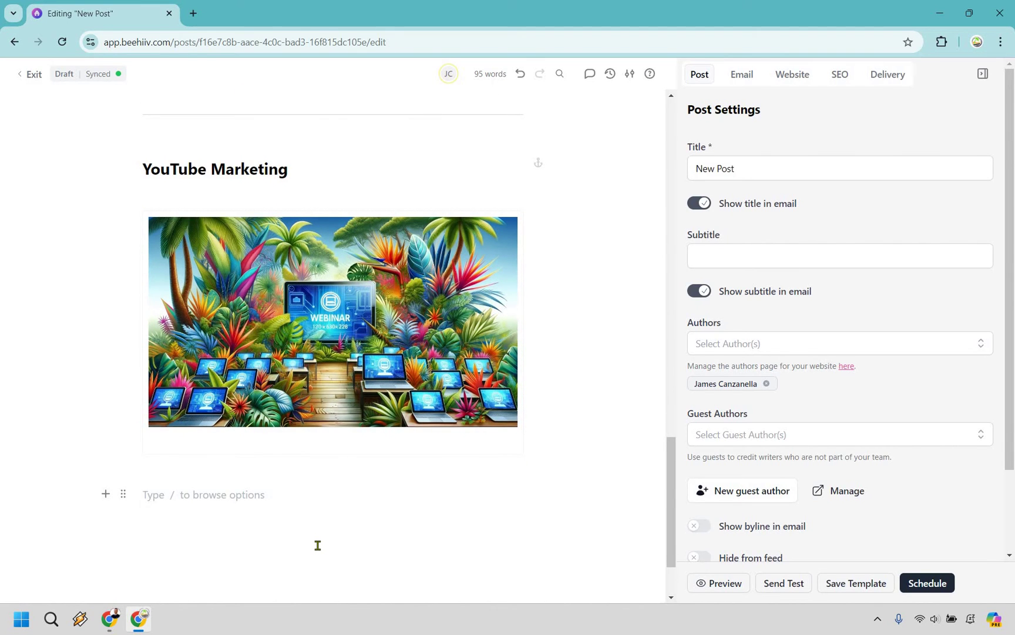
{"action": "type", "text": "text"}
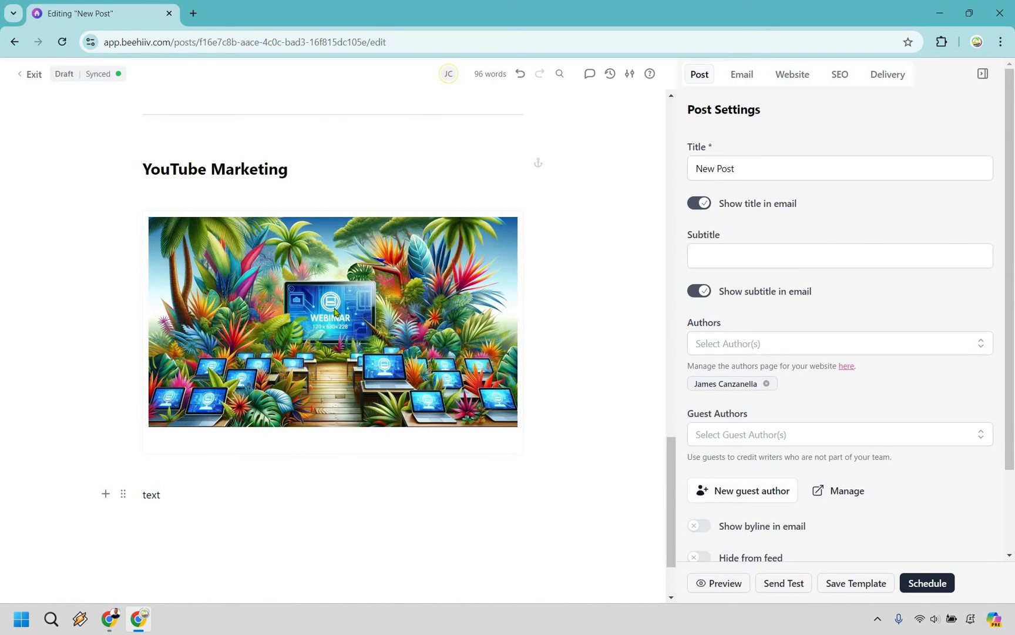
{"action": "scroll", "coordinate": [335, 312], "scroll_direction": "up", "scroll_amount": 10}
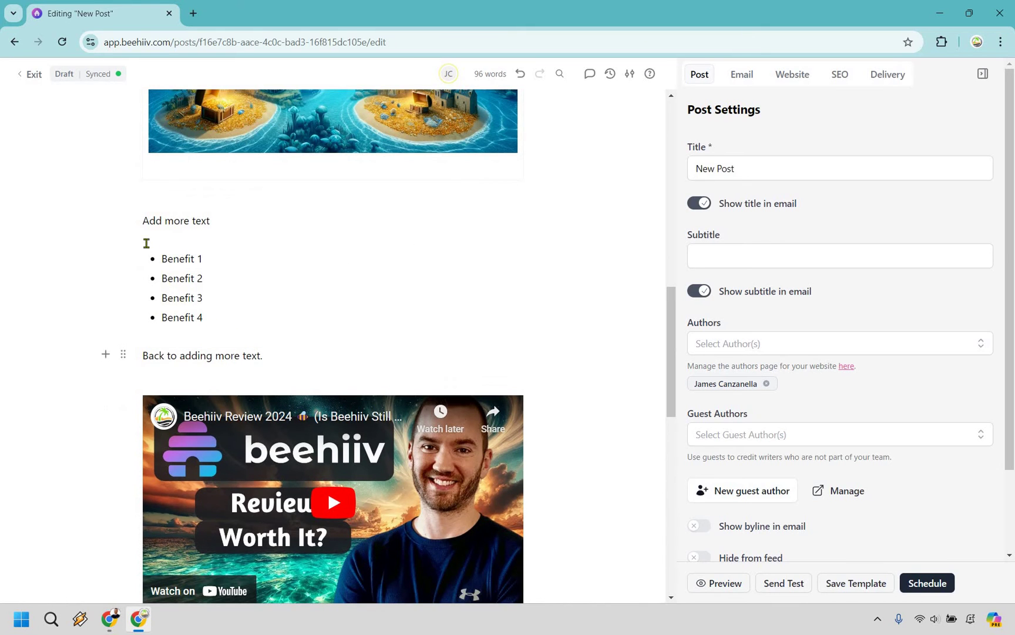
{"action": "left_click_drag", "start_coordinate": [139, 226], "coordinate": [144, 398]}
{"action": "scroll", "coordinate": [183, 412], "scroll_direction": "down", "scroll_amount": 12}
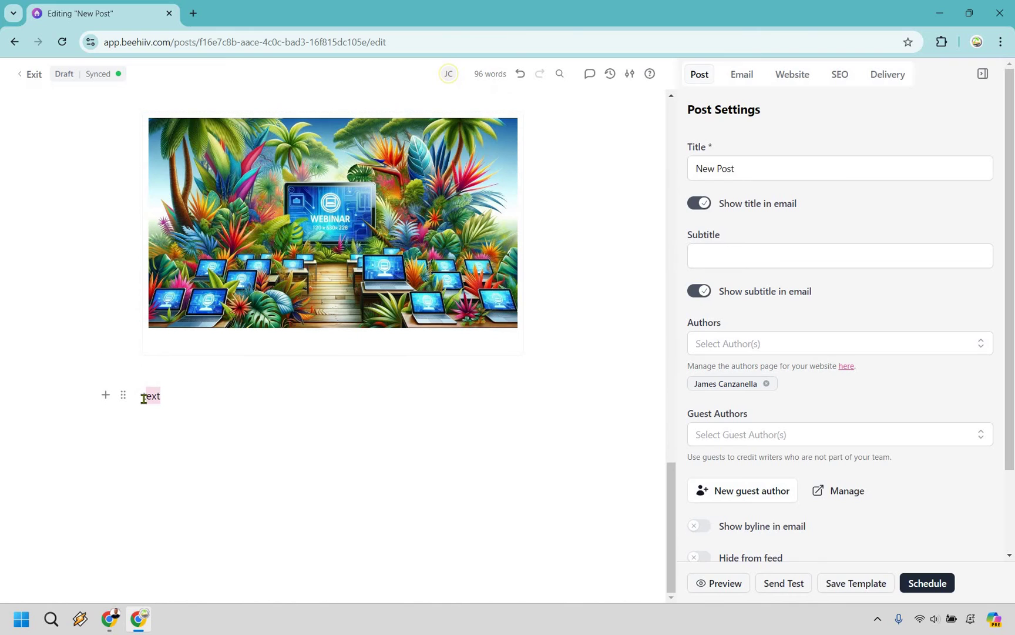
{"action": "type", "text": "Add more text Benefit 1 Benefit 2 Benefit 3 Benefit 4 Back to adding more text."}
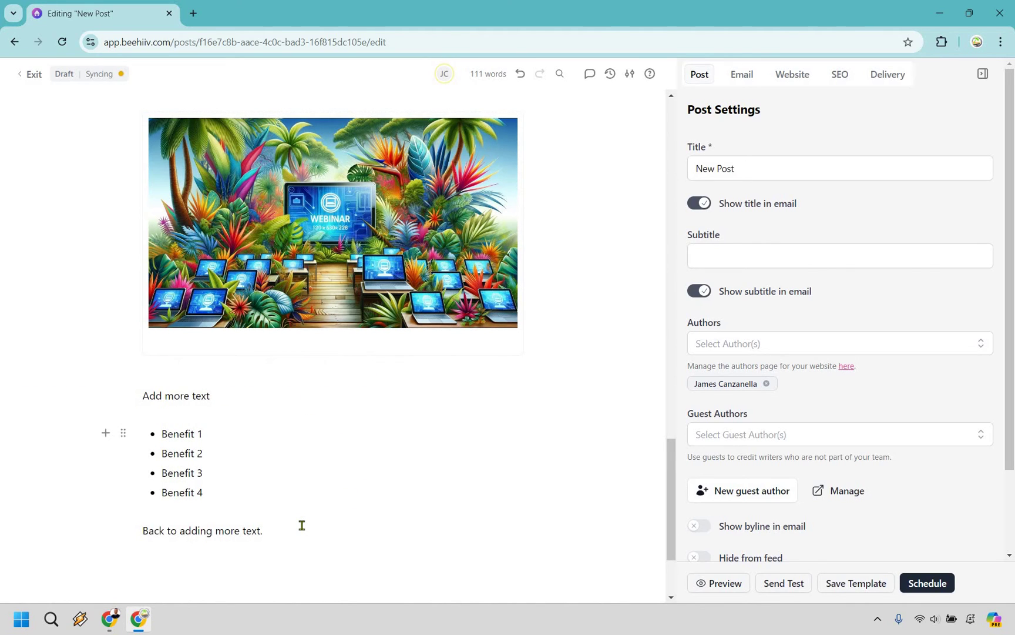
{"action": "key", "text": "Return"}
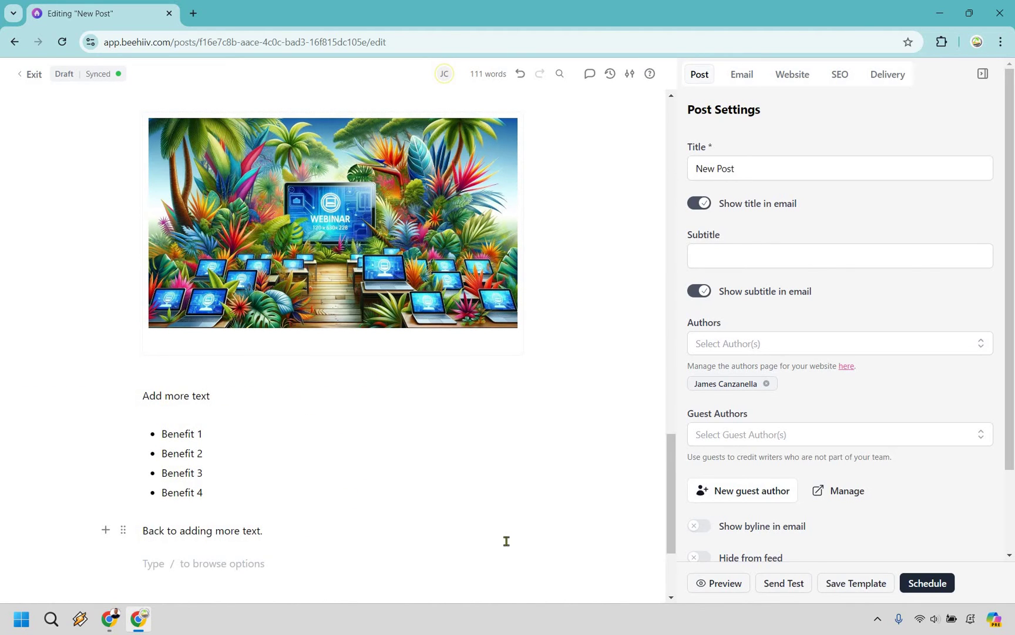
Add a divider after the pasted text.
{"action": "type", "text": "/"}
{"action": "scroll", "coordinate": [382, 483], "scroll_direction": "down", "scroll_amount": 3}
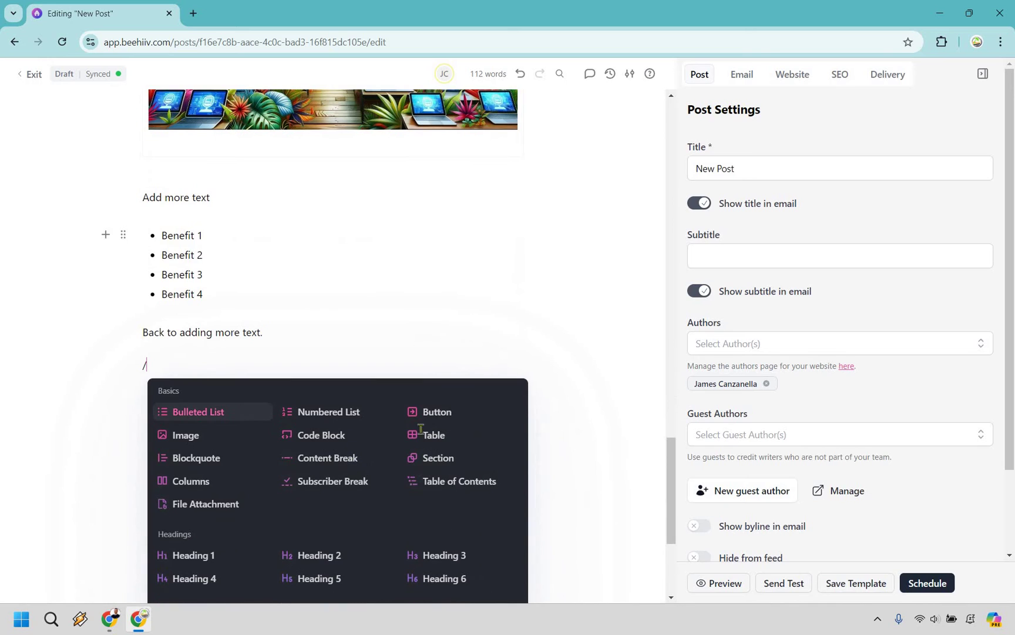
{"action": "key", "text": "Return"}
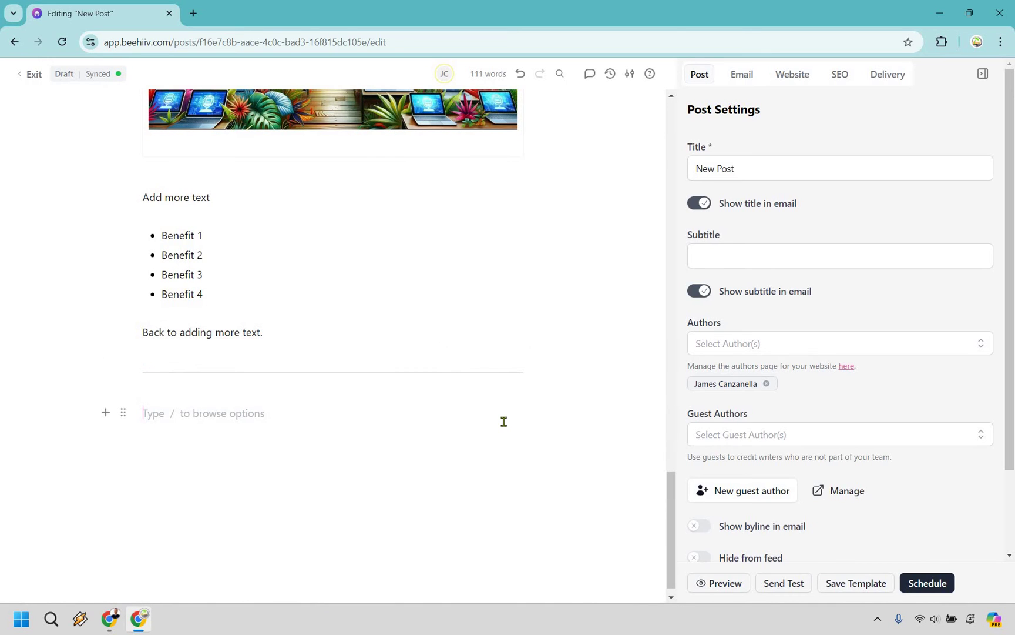
Insert the signature image from the library and place it below 'Till we speak again,'.
{"action": "type", "text": "/"}
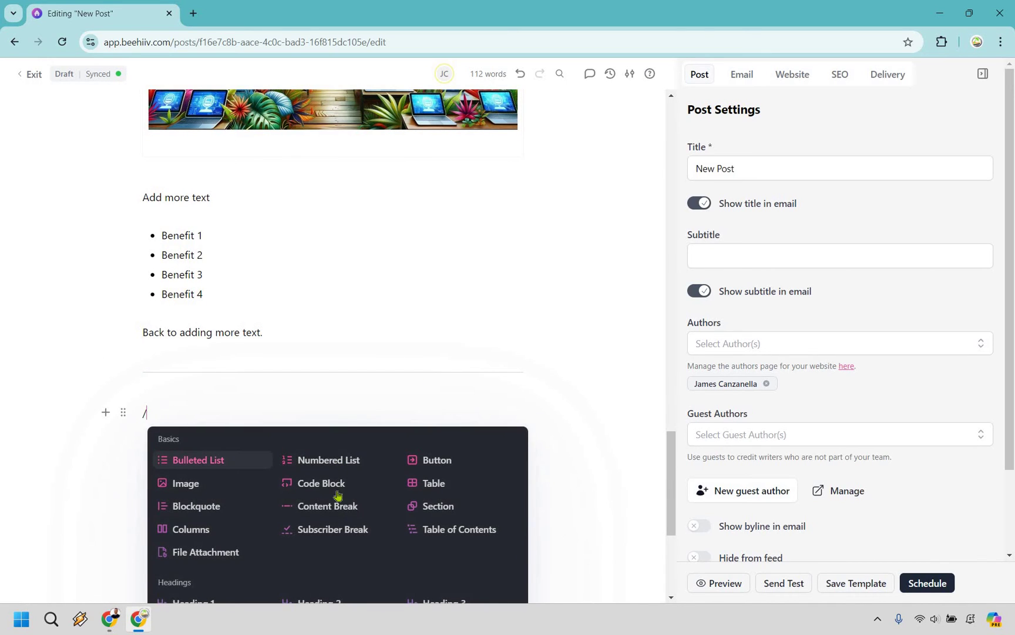
{"action": "key", "text": "Return"}
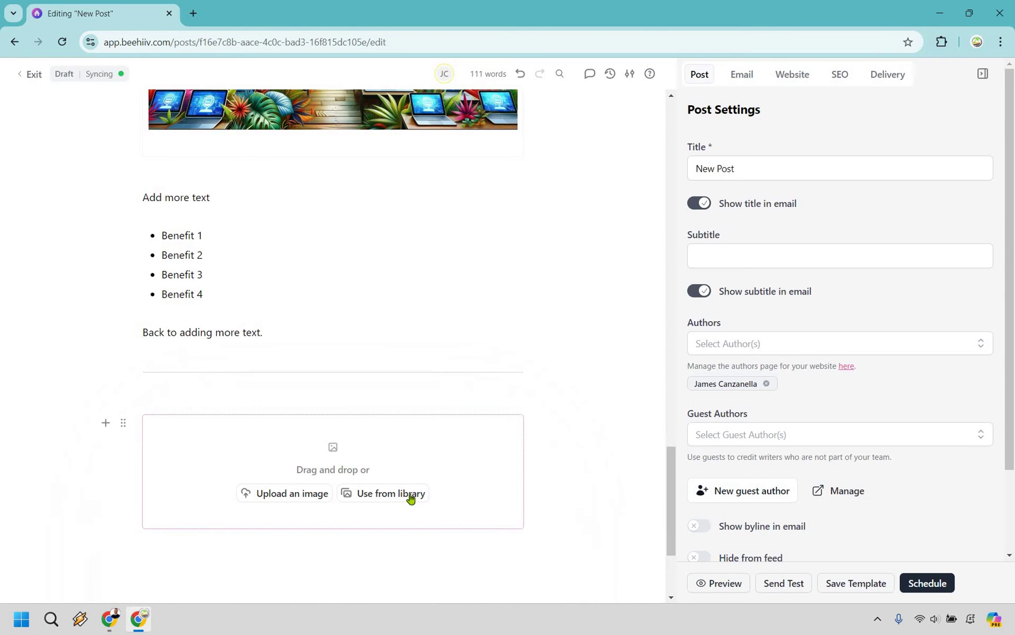
{"action": "left_click", "coordinate": [383, 493]}
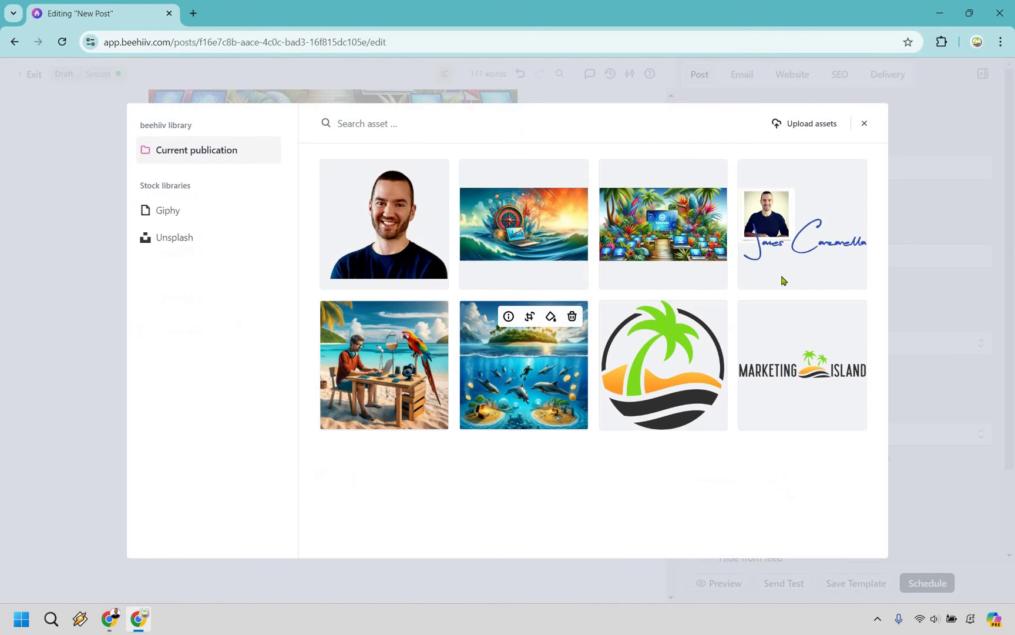
{"action": "left_click", "coordinate": [803, 246]}
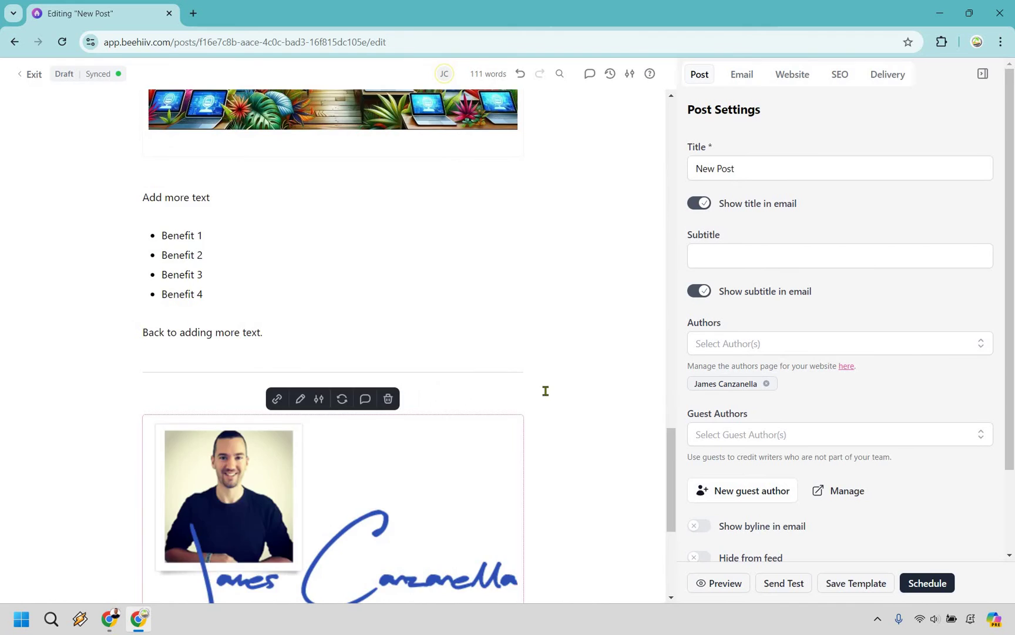
{"action": "scroll", "coordinate": [155, 237], "scroll_direction": "down", "scroll_amount": 3}
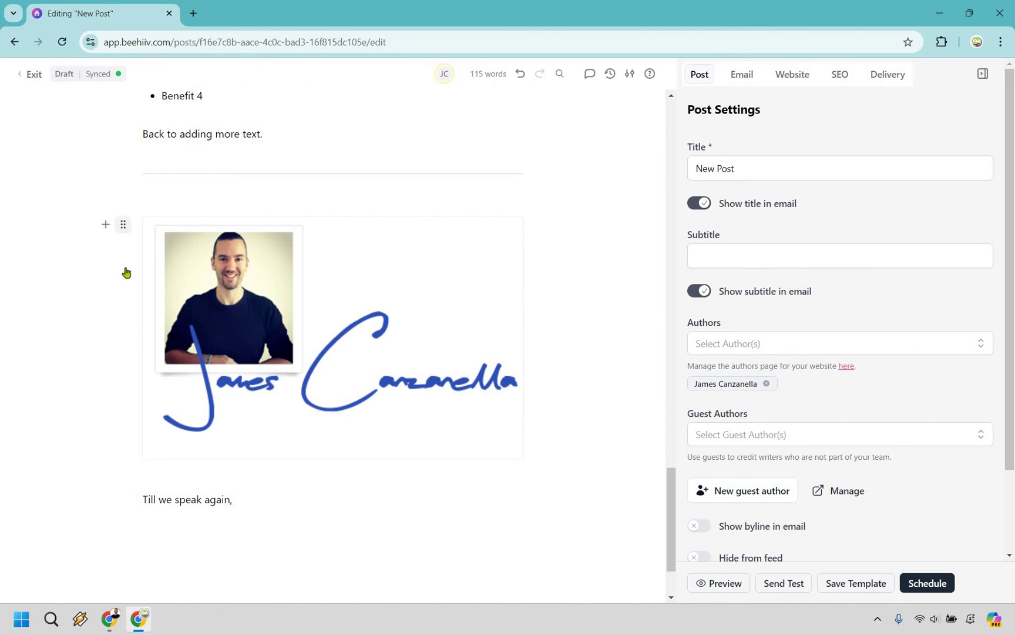
{"action": "mouse_move", "coordinate": [353, 411]}
{"action": "left_mouse_down"}
{"action": "mouse_move", "coordinate": [374, 404]}
{"action": "mouse_move", "coordinate": [584, 421]}
{"action": "mouse_move", "coordinate": [631, 435]}
{"action": "left_mouse_up"}
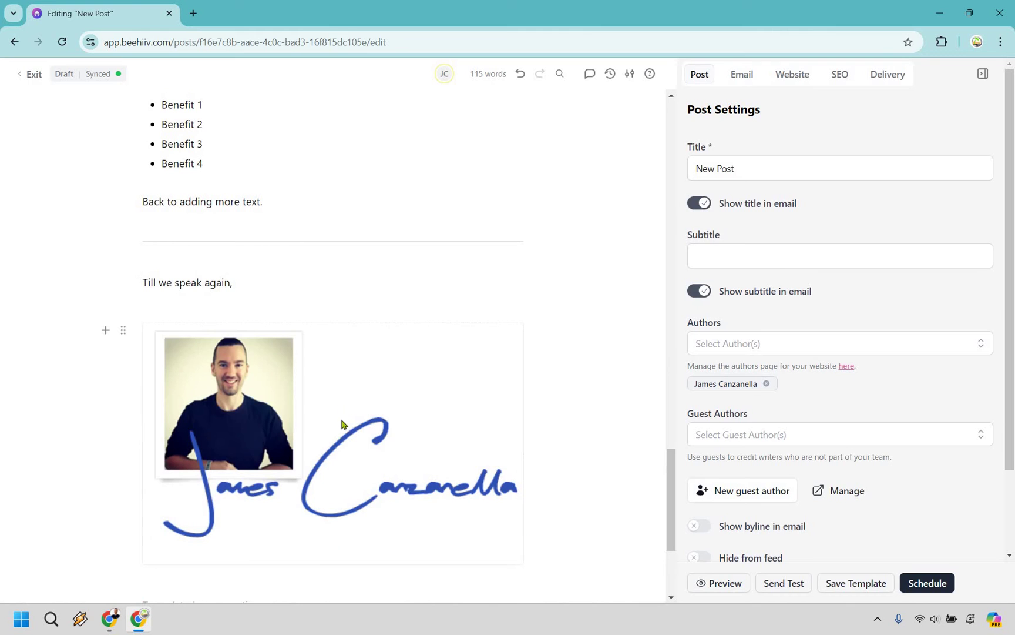
{"action": "scroll", "coordinate": [337, 428], "scroll_direction": "up", "scroll_amount": 20}
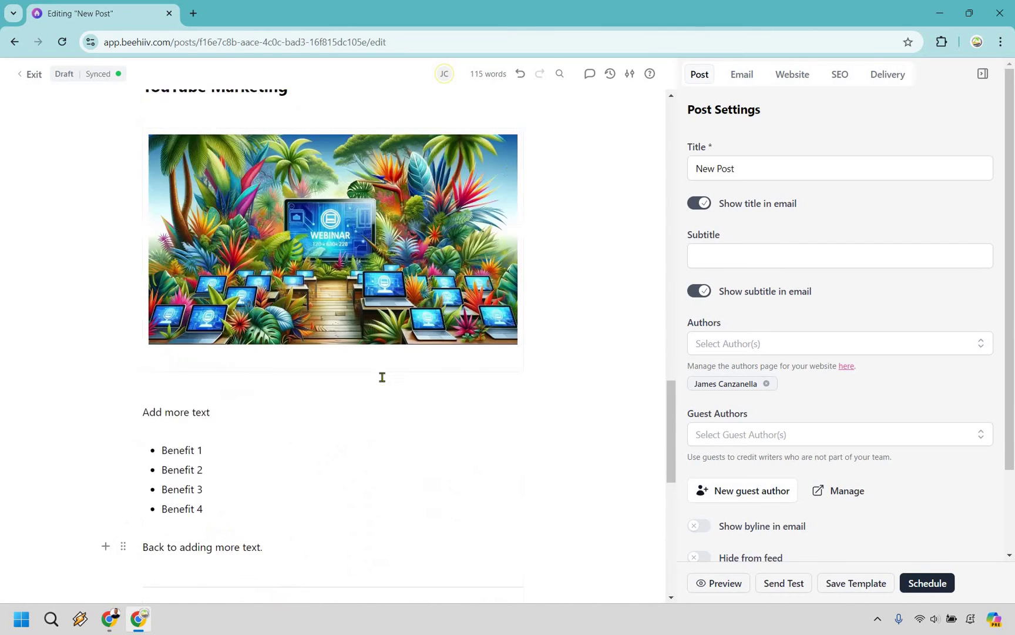
{"action": "scroll", "coordinate": [545, 356], "scroll_direction": "up", "scroll_amount": 10}
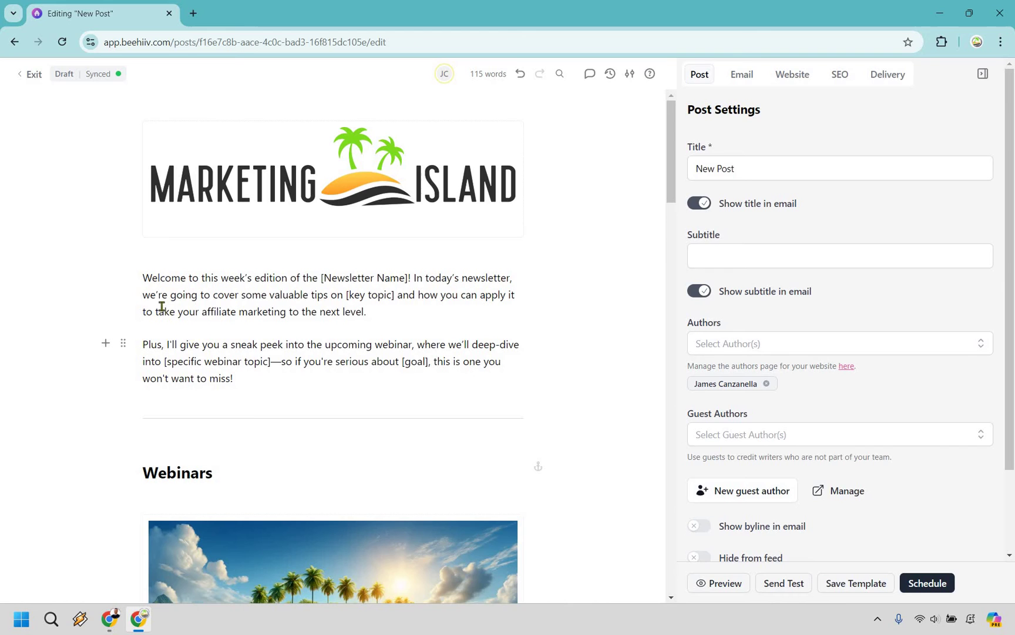
{"action": "left_click_drag", "start_coordinate": [233, 378], "coordinate": [405, 279]}
{"action": "left_click", "coordinate": [370, 278]}
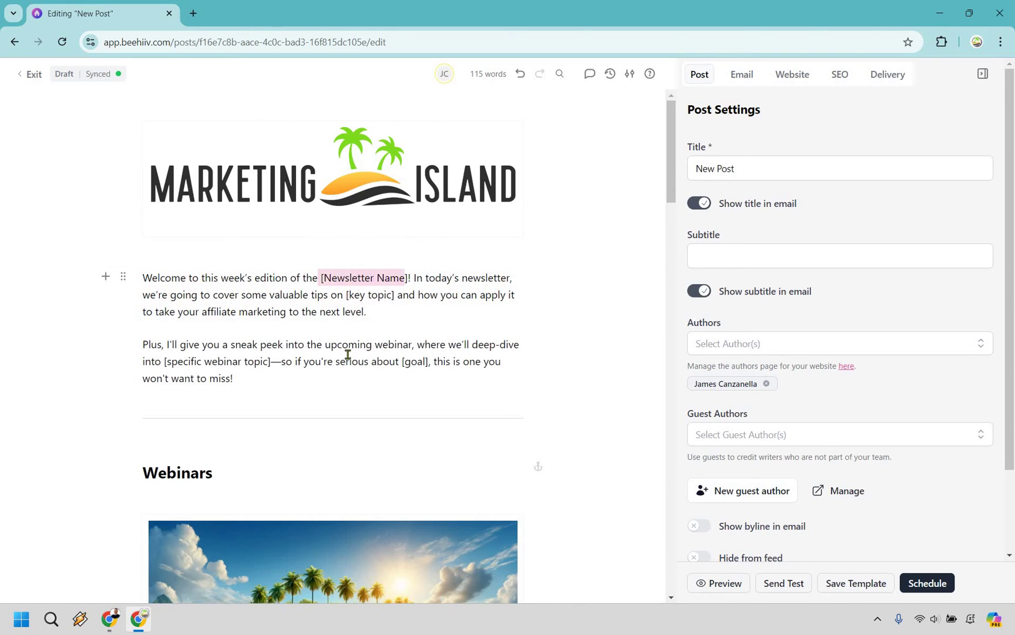
{"action": "key", "text": "shift+Right"}
{"action": "left_click", "coordinate": [281, 379]}
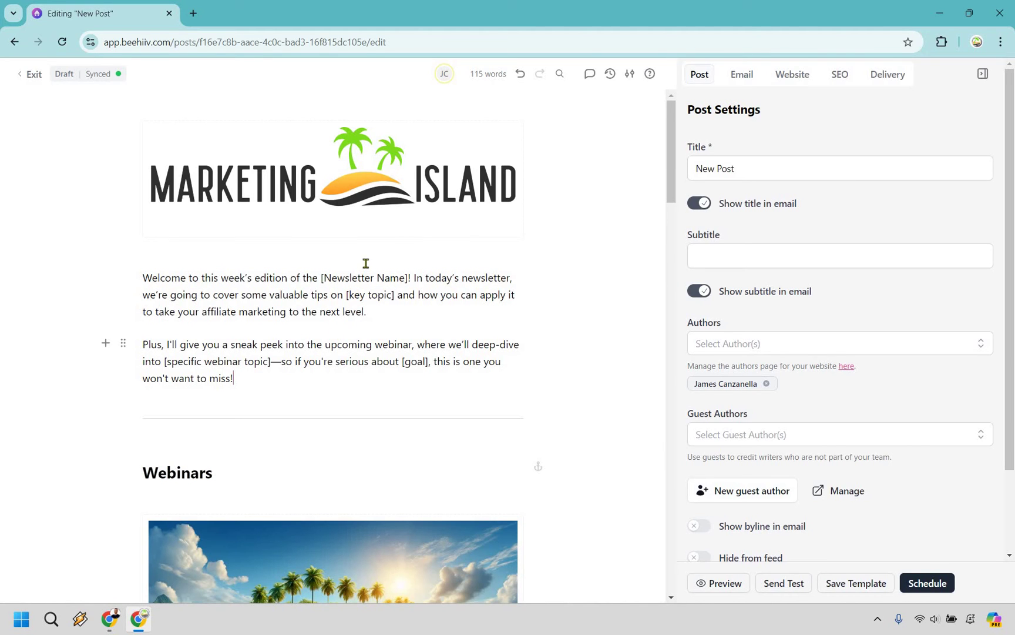
{"action": "scroll", "coordinate": [189, 265], "scroll_direction": "down", "scroll_amount": 3}
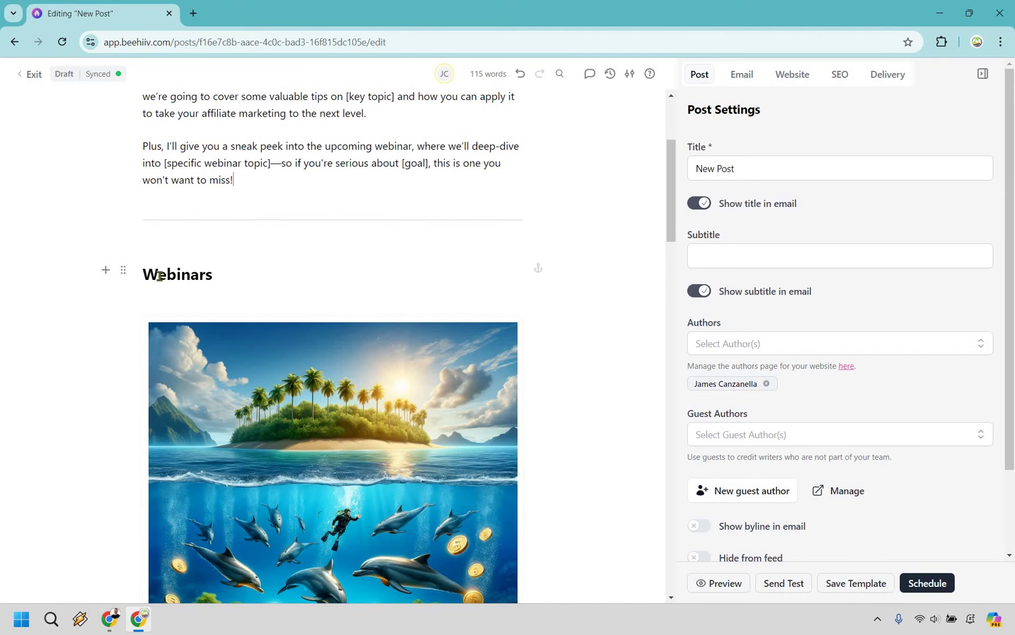
{"action": "left_click_drag", "start_coordinate": [214, 275], "coordinate": [158, 275]}
{"action": "scroll", "coordinate": [317, 301], "scroll_direction": "down", "scroll_amount": 7}
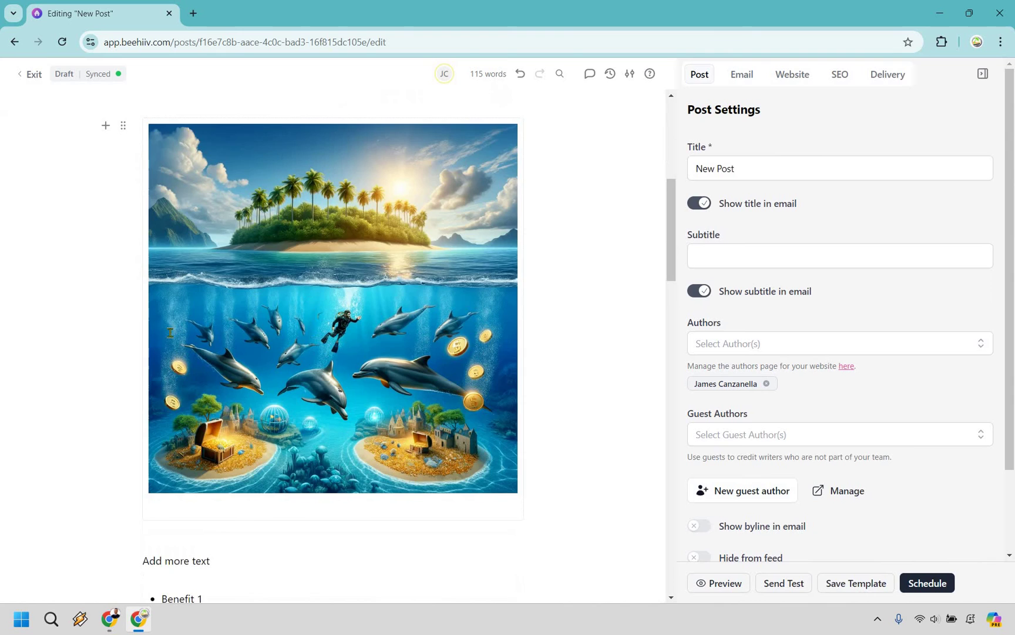
{"action": "left_click", "coordinate": [311, 311]}
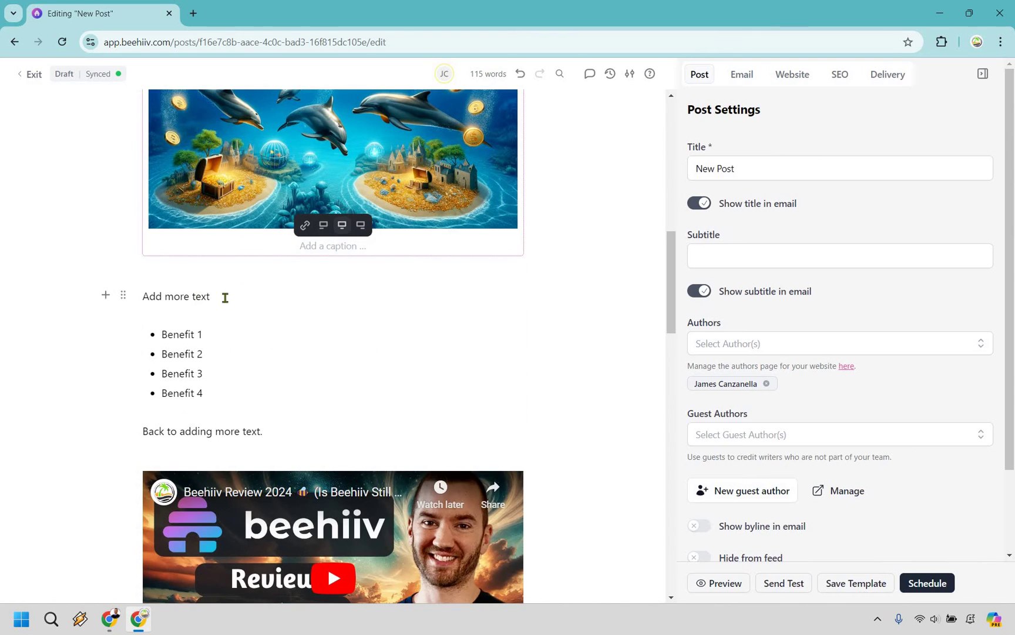
{"action": "left_click", "coordinate": [225, 298]}
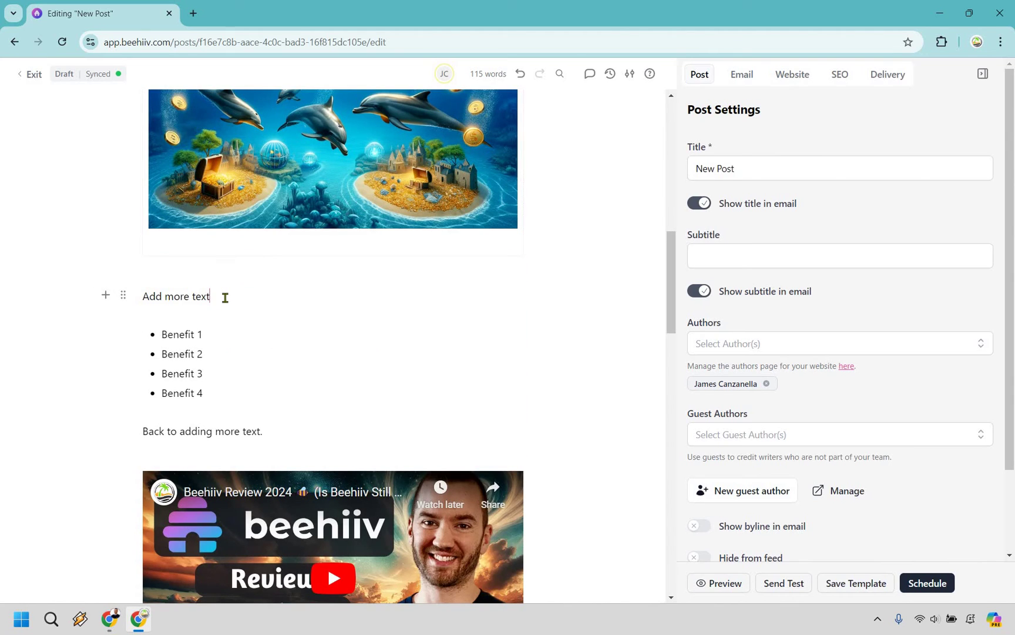
{"action": "key", "text": "shift+Left"}
{"action": "key", "text": "shift+Left"}
{"action": "key", "text": "shift+Left"}
{"action": "key", "text": "shift+Left"}
{"action": "key", "text": "shift+Left"}
{"action": "key", "text": "shift+Left"}
{"action": "key", "text": "shift+Left"}
{"action": "key", "text": "shift+Left"}
{"action": "key", "text": "shift+Left"}
{"action": "key", "text": "shift+Left"}
{"action": "key", "text": "shift+Left"}
{"action": "key", "text": "shift+Left"}
{"action": "key", "text": "shift+Left"}
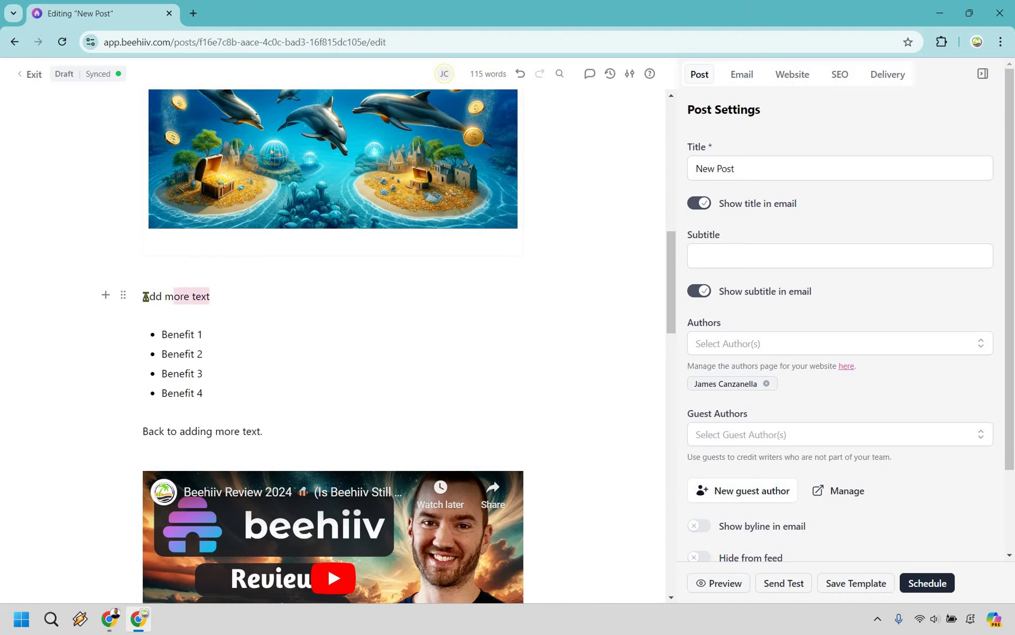
{"action": "key", "text": "shift+Left"}
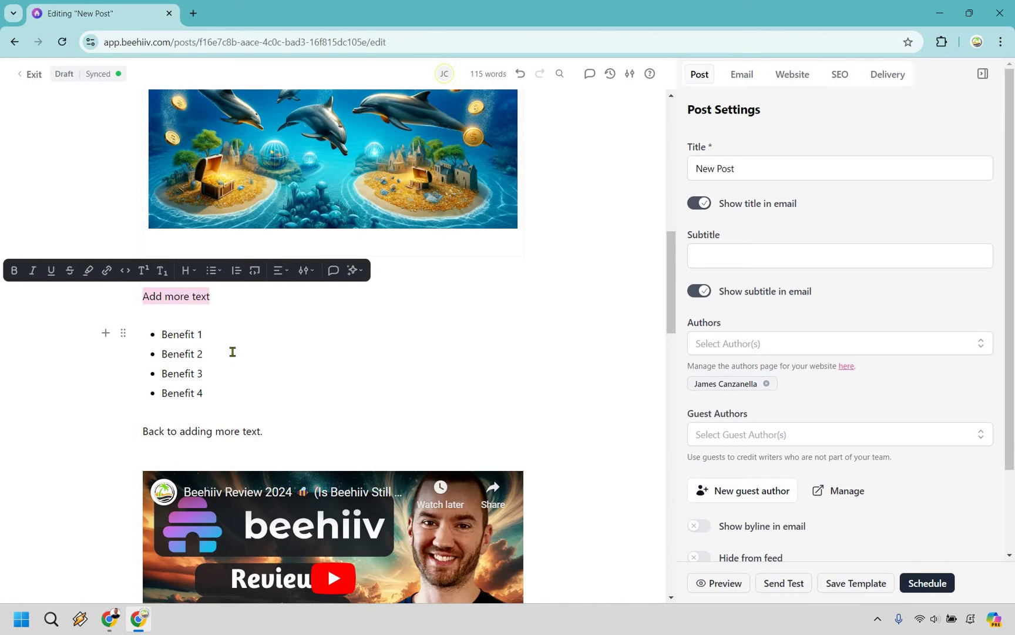
{"action": "left_click", "coordinate": [228, 351]}
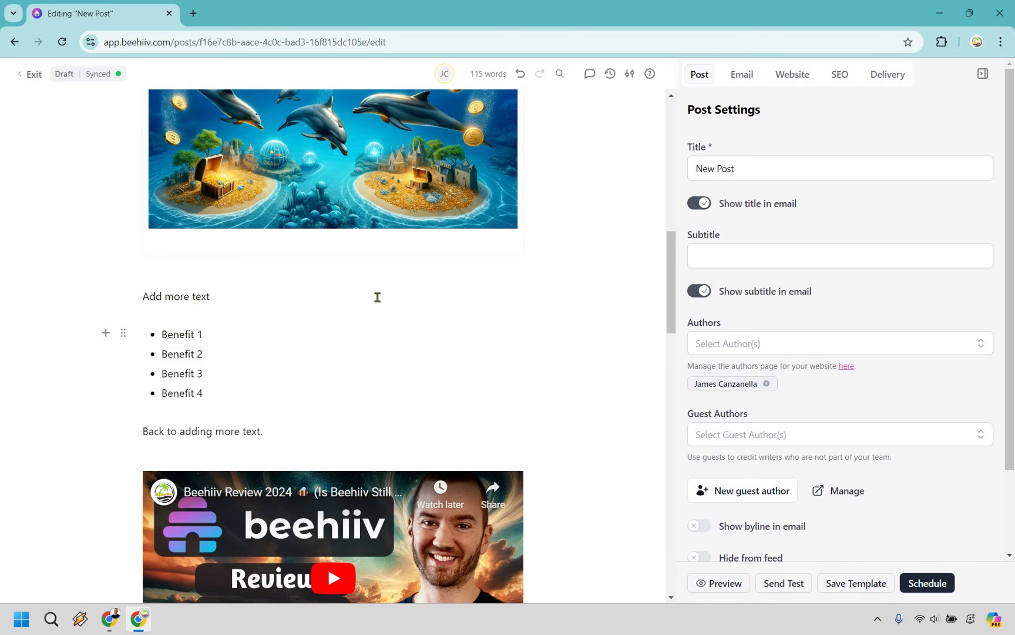
{"action": "scroll", "coordinate": [259, 204], "scroll_direction": "down", "scroll_amount": 2}
{"action": "scroll", "coordinate": [323, 162], "scroll_direction": "down", "scroll_amount": 2}
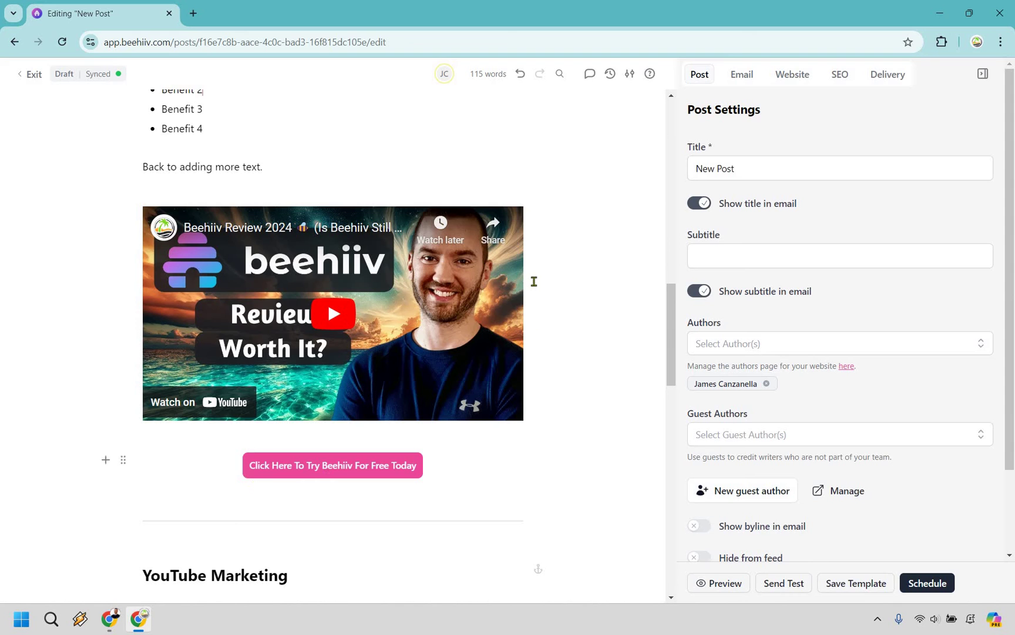
{"action": "scroll", "coordinate": [539, 288], "scroll_direction": "down", "scroll_amount": 4}
{"action": "scroll", "coordinate": [540, 294], "scroll_direction": "down", "scroll_amount": 4}
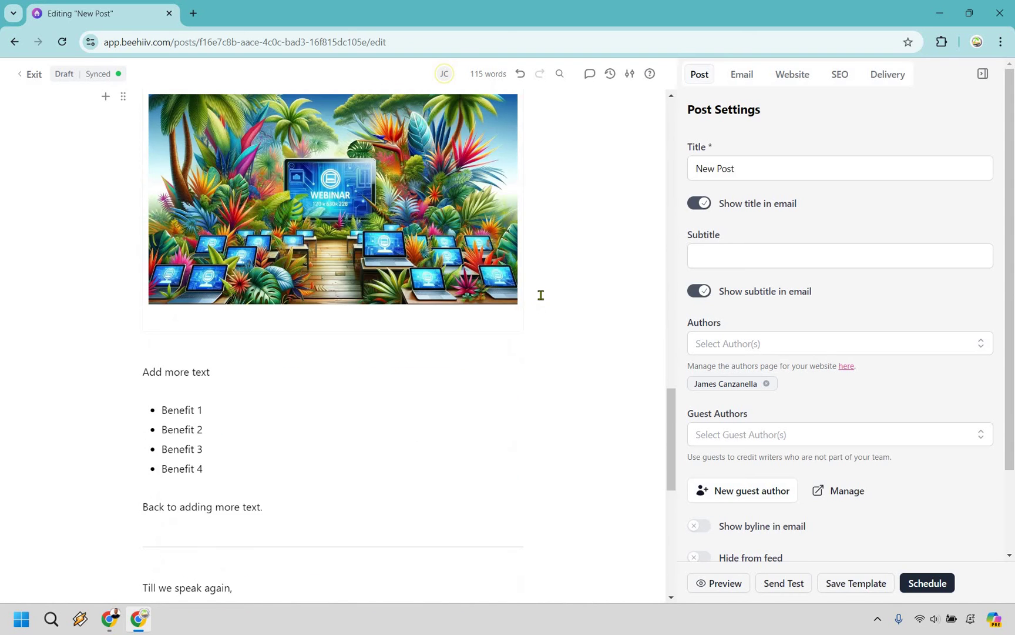
{"action": "scroll", "coordinate": [541, 297], "scroll_direction": "down", "scroll_amount": 3}
{"action": "scroll", "coordinate": [541, 303], "scroll_direction": "up", "scroll_amount": 6}
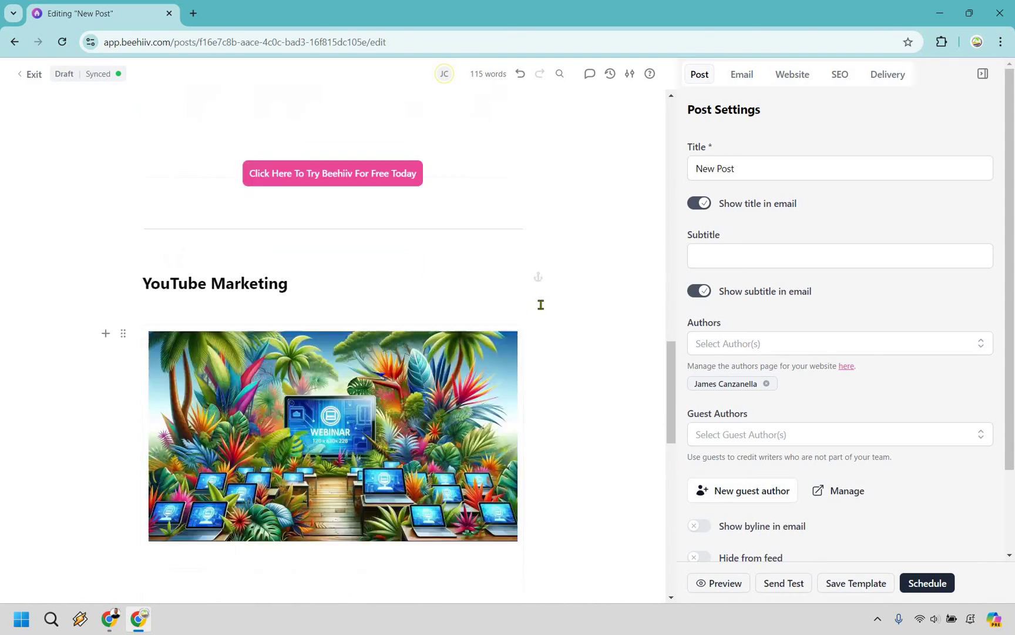
{"action": "scroll", "coordinate": [540, 304], "scroll_direction": "down", "scroll_amount": 4}
{"action": "scroll", "coordinate": [541, 306], "scroll_direction": "up", "scroll_amount": 12}
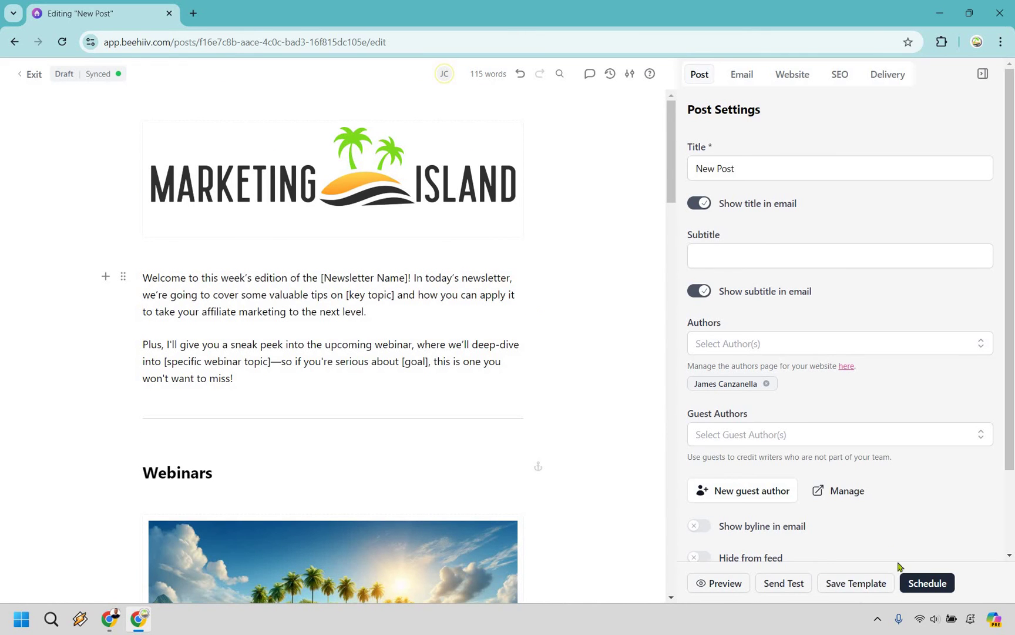
Save the post as the template 'The Marketing Island Template' and open its template view.
{"action": "left_click", "coordinate": [846, 583]}
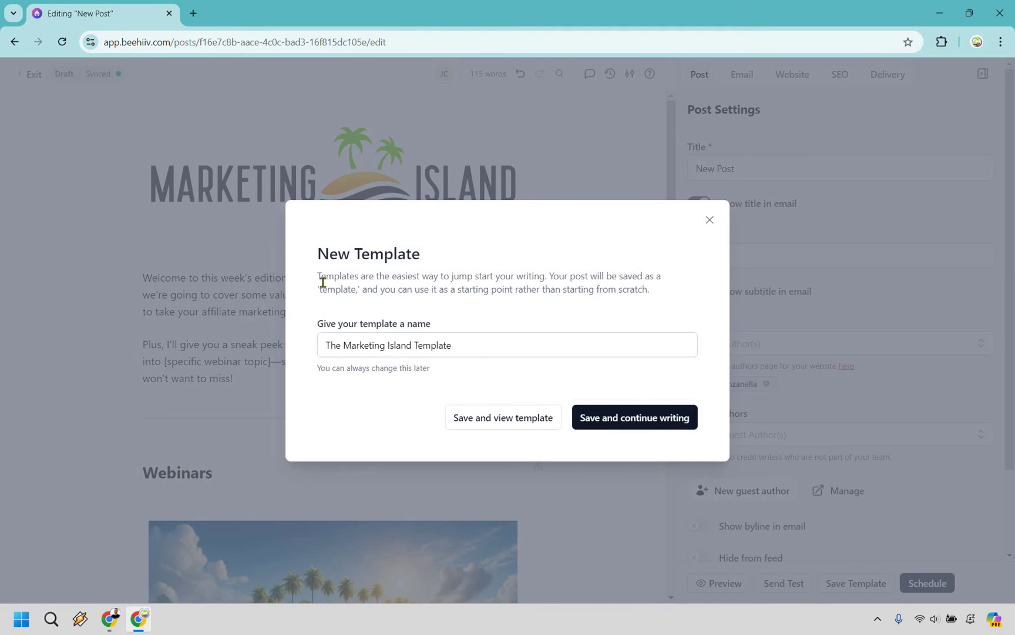
{"action": "left_click_drag", "start_coordinate": [312, 277], "coordinate": [454, 252]}
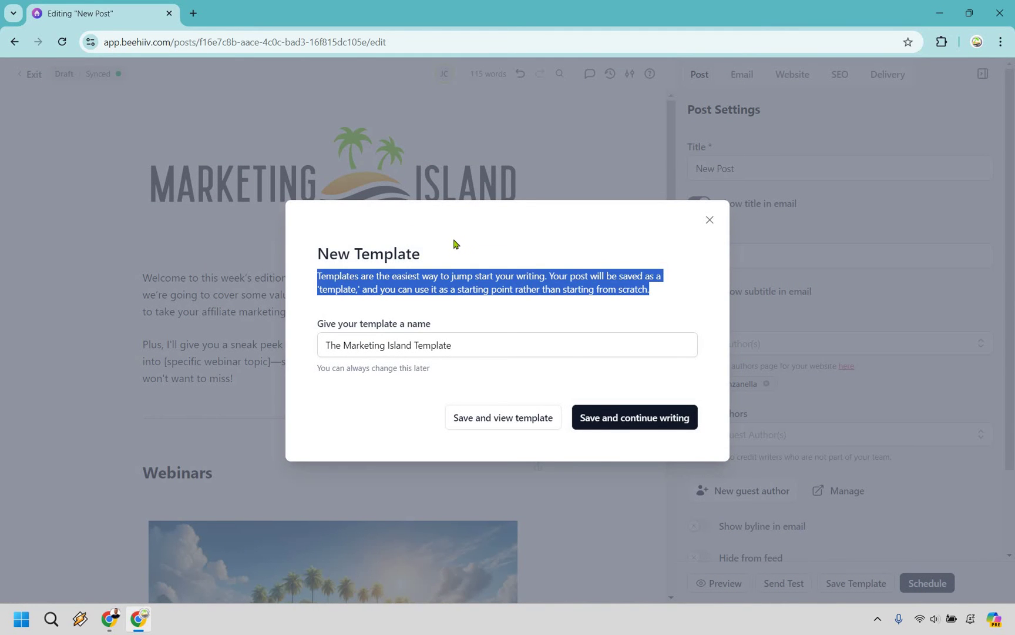
{"action": "left_click", "coordinate": [455, 241]}
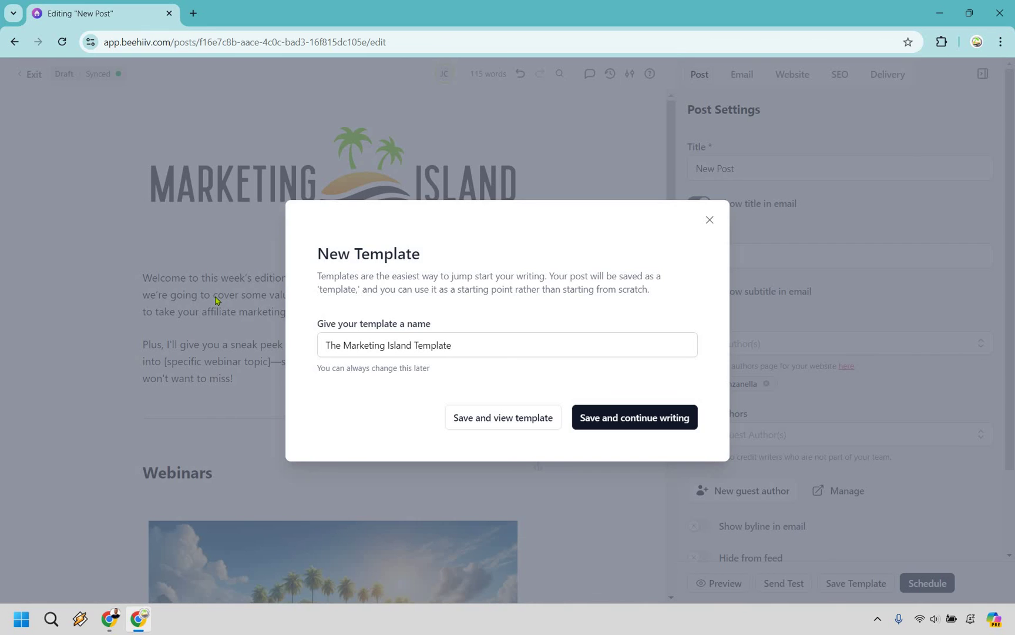
{"action": "left_click", "coordinate": [488, 420]}
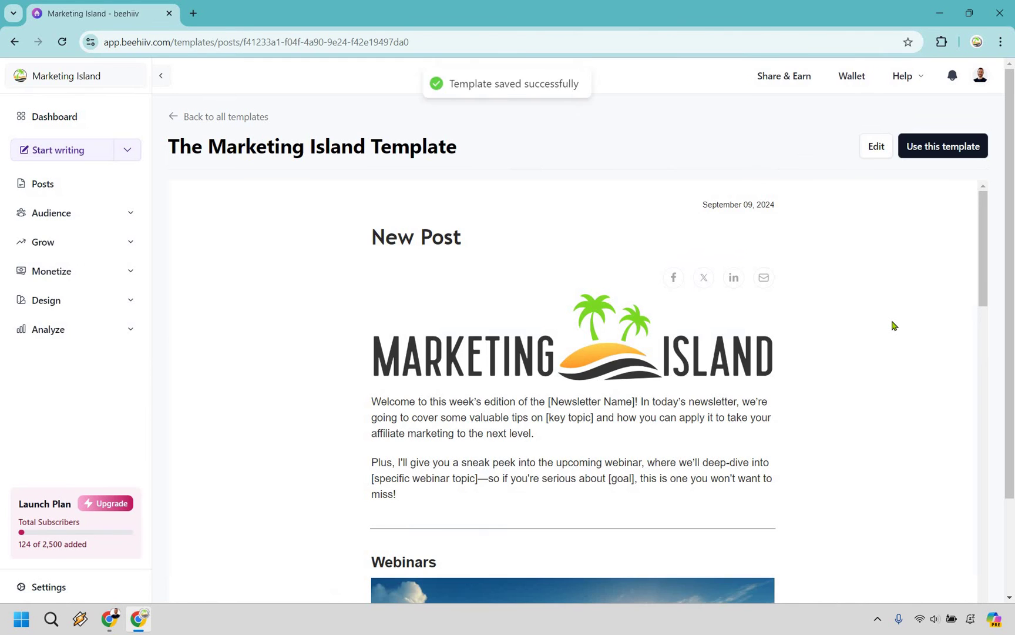
Expand Design in the sidebar to show the Website Builder and Newsletter Builder options.
{"action": "scroll", "coordinate": [894, 325], "scroll_direction": "down", "scroll_amount": 3}
{"action": "scroll", "coordinate": [893, 323], "scroll_direction": "down", "scroll_amount": 7}
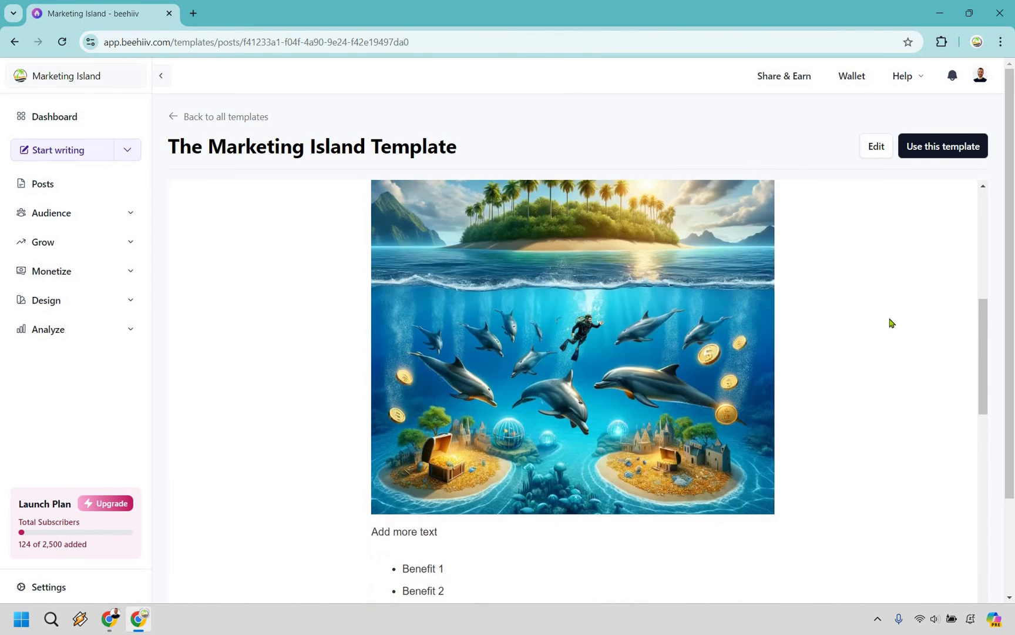
{"action": "scroll", "coordinate": [500, 462], "scroll_direction": "up", "scroll_amount": 10}
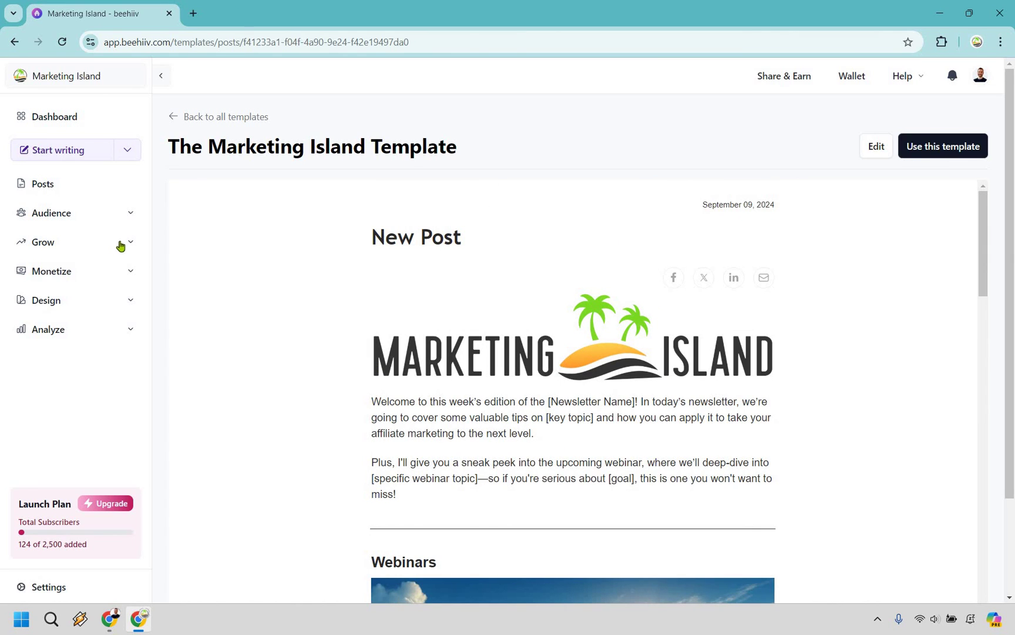
{"action": "left_click", "coordinate": [128, 302]}
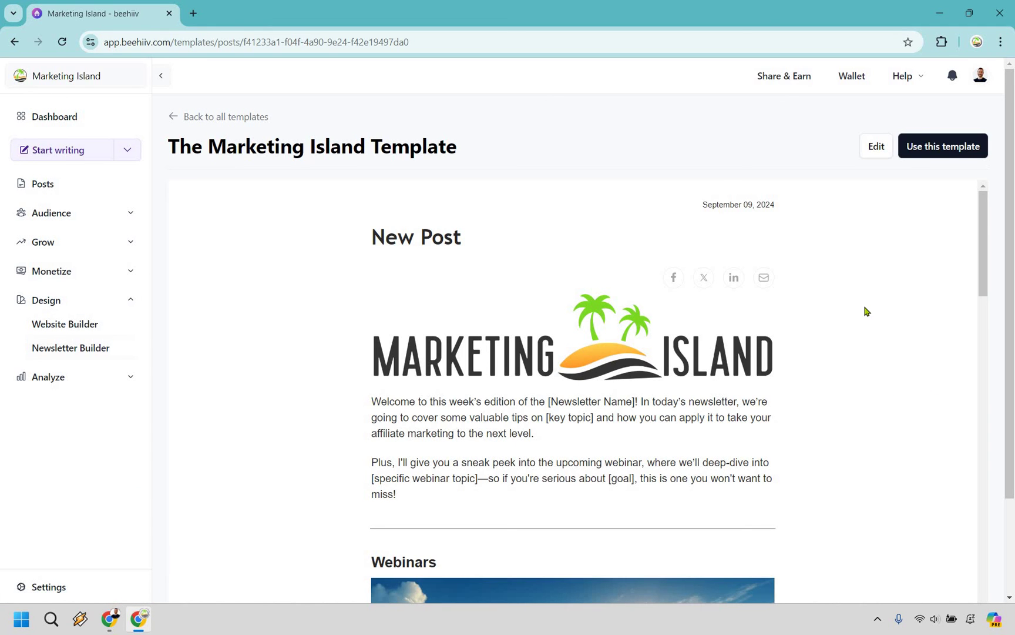
Scroll through the template preview from the logo down to the signature.
{"action": "scroll", "coordinate": [748, 379], "scroll_direction": "down", "scroll_amount": 6}
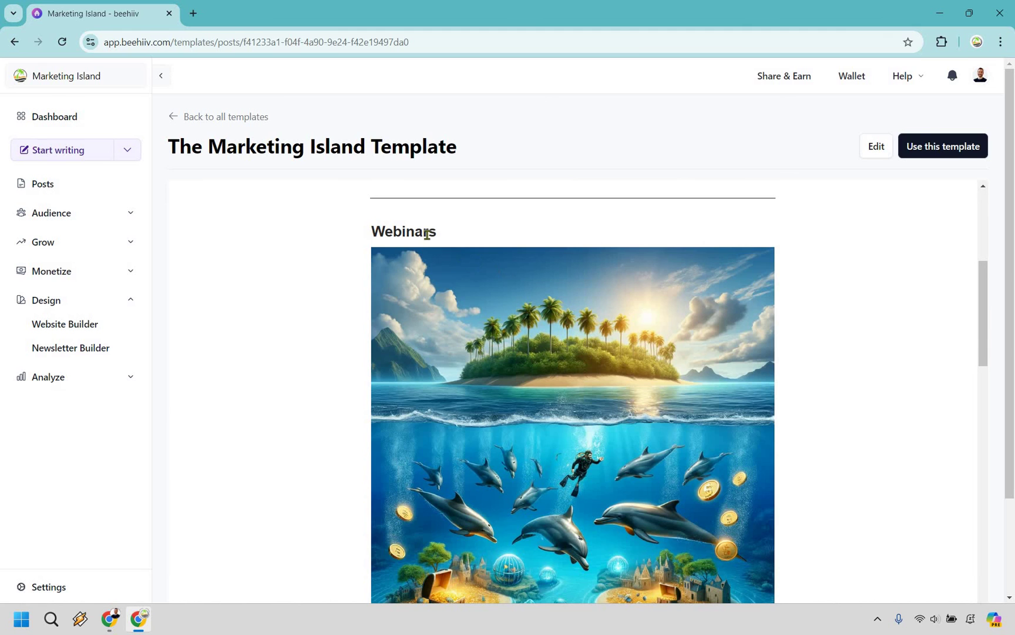
{"action": "scroll", "coordinate": [590, 300], "scroll_direction": "down", "scroll_amount": 4}
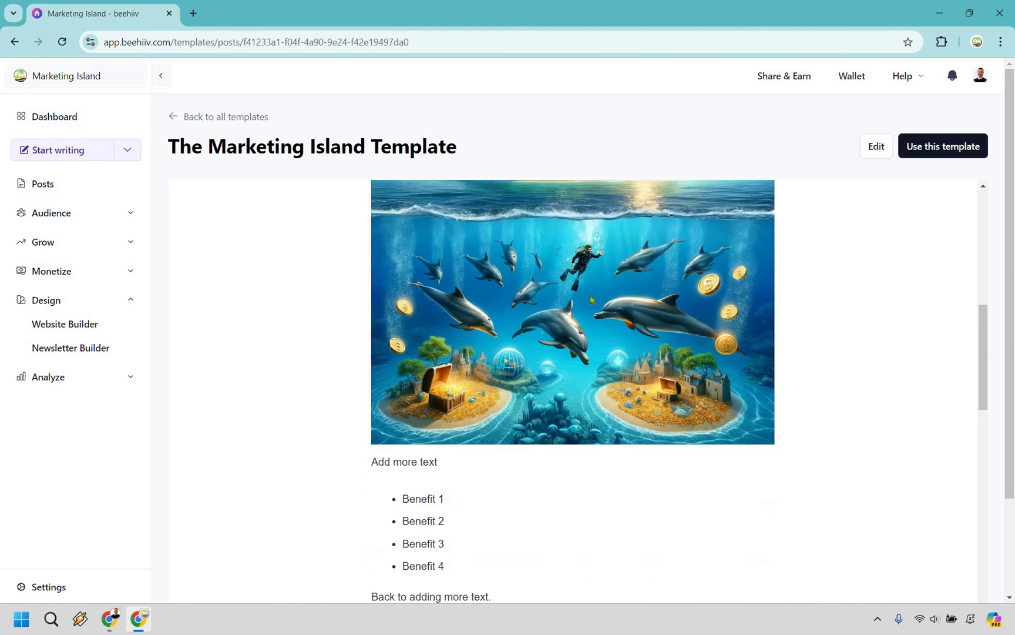
{"action": "scroll", "coordinate": [591, 299], "scroll_direction": "down", "scroll_amount": 1}
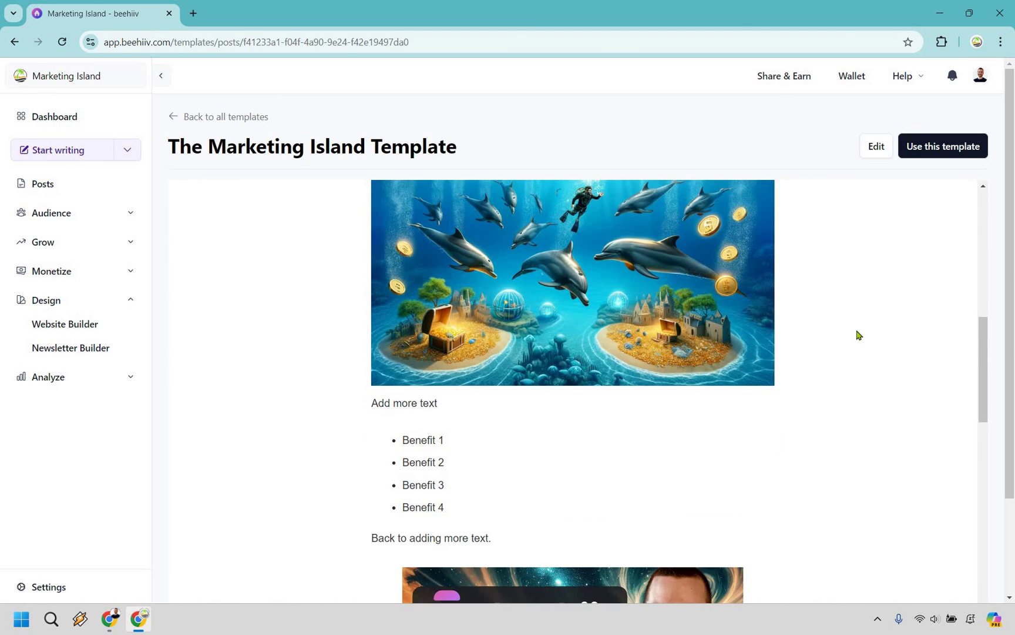
{"action": "scroll", "coordinate": [856, 335], "scroll_direction": "down", "scroll_amount": 13}
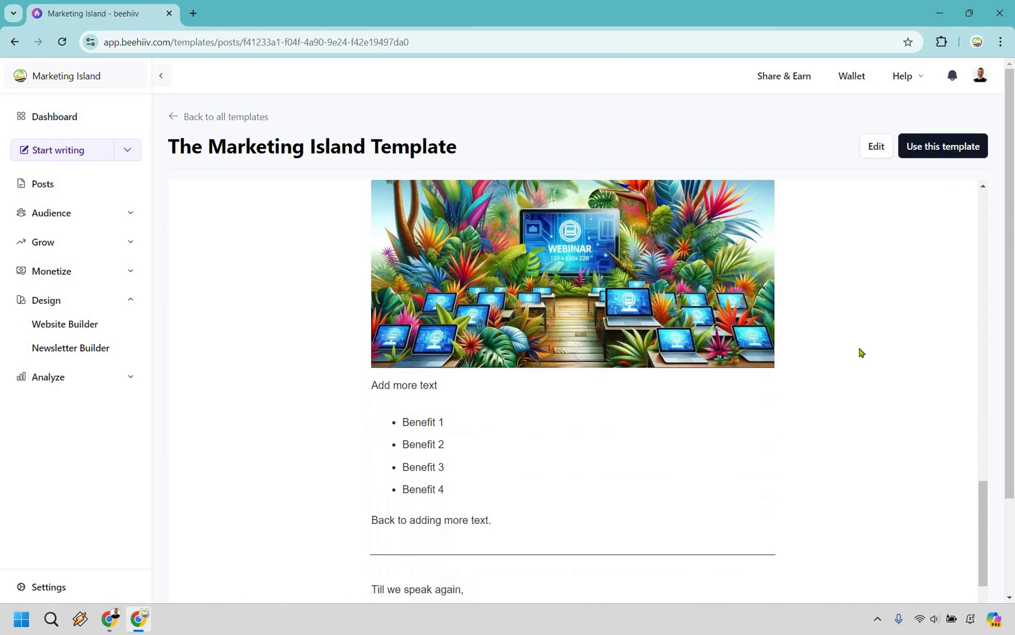
{"action": "scroll", "coordinate": [860, 352], "scroll_direction": "down", "scroll_amount": 4}
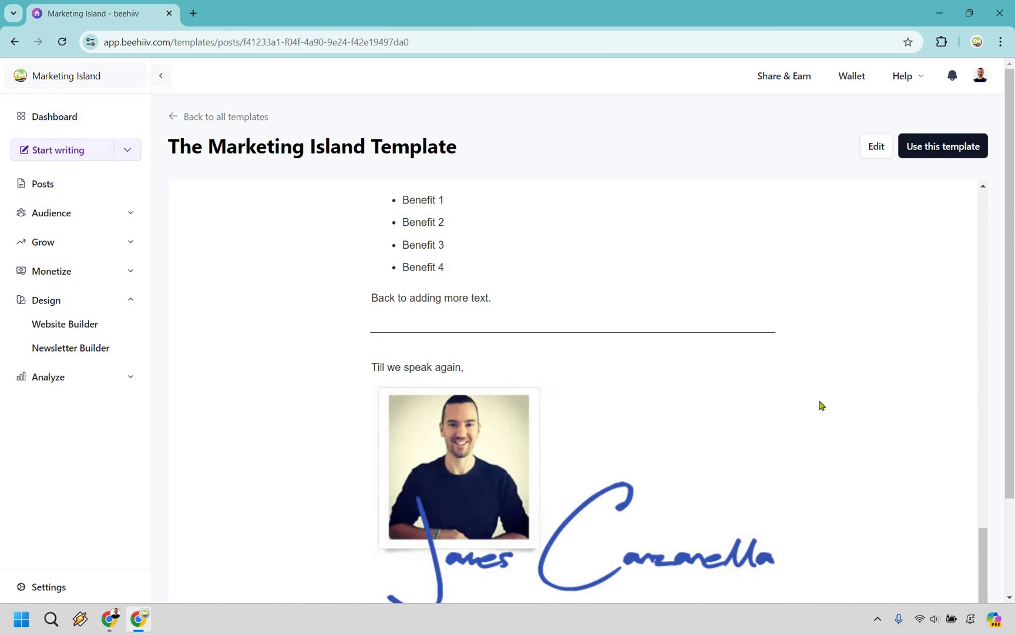
{"action": "scroll", "coordinate": [840, 411], "scroll_direction": "up", "scroll_amount": 10}
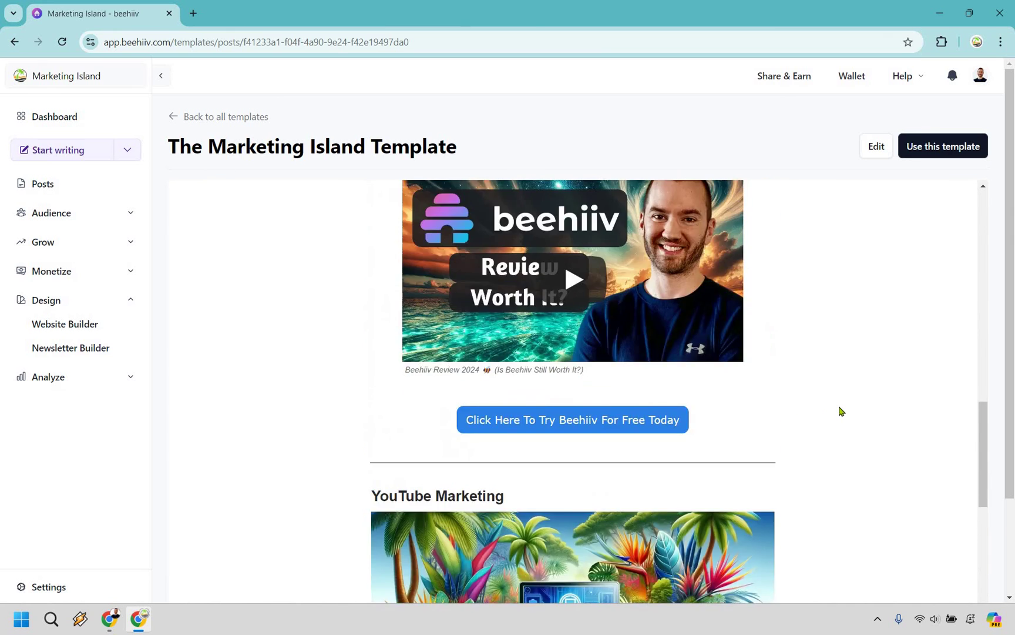
{"action": "scroll", "coordinate": [864, 364], "scroll_direction": "up", "scroll_amount": 15}
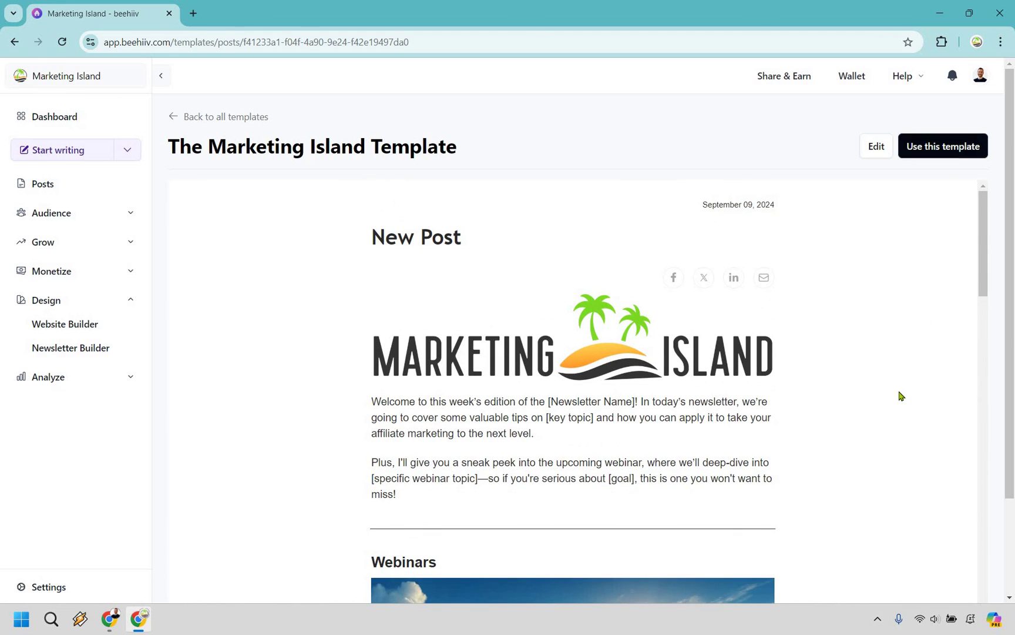